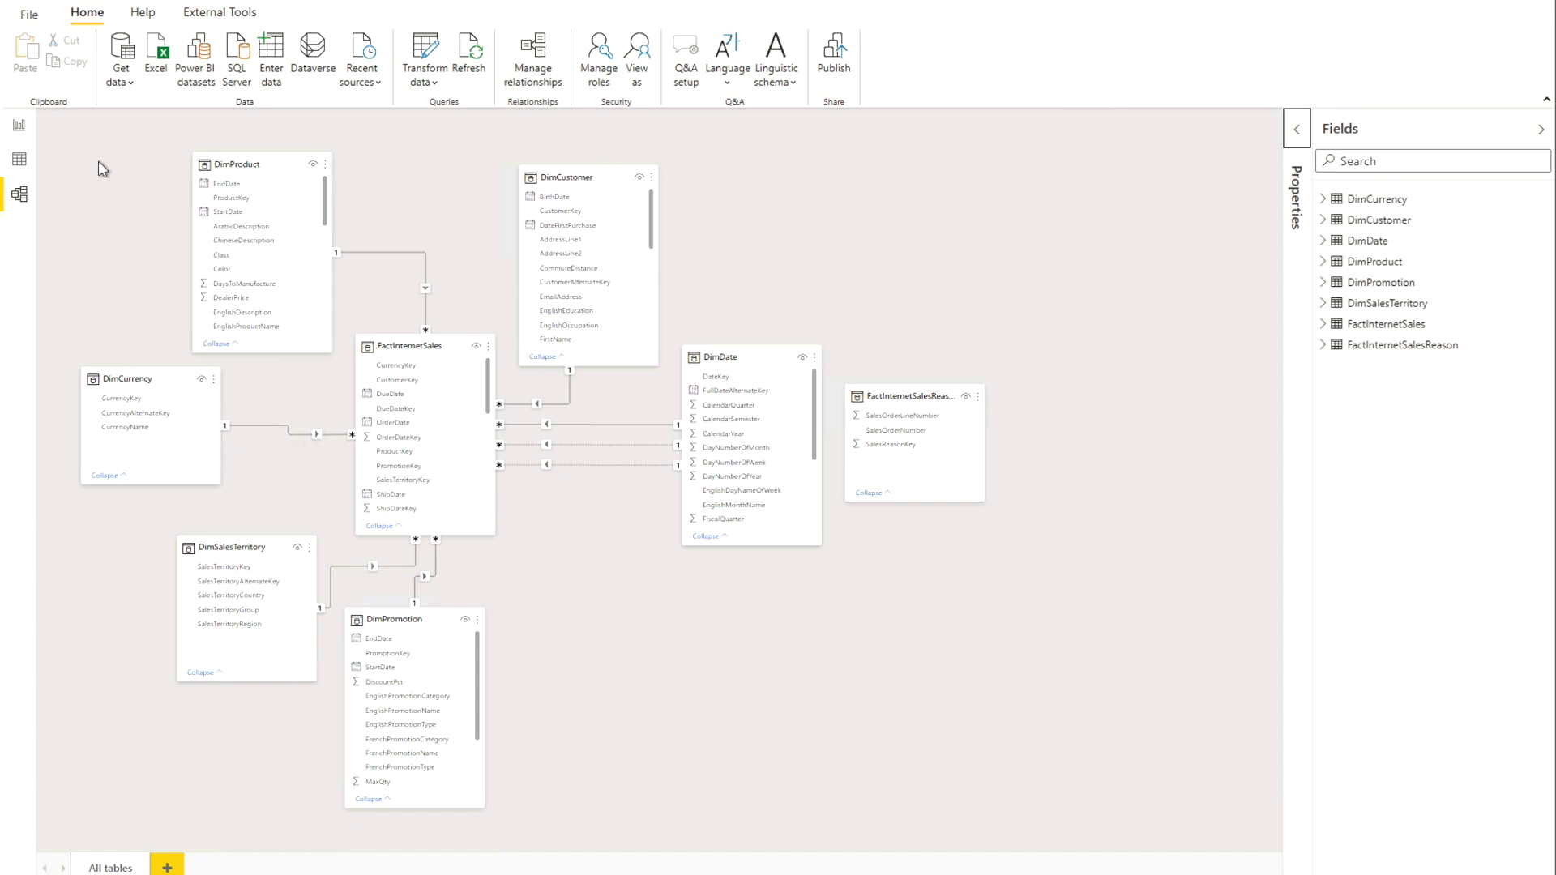
- Switch to the report's ALL DAX function page and examine the choices offered by the Country and Color slicers
click(18, 126)
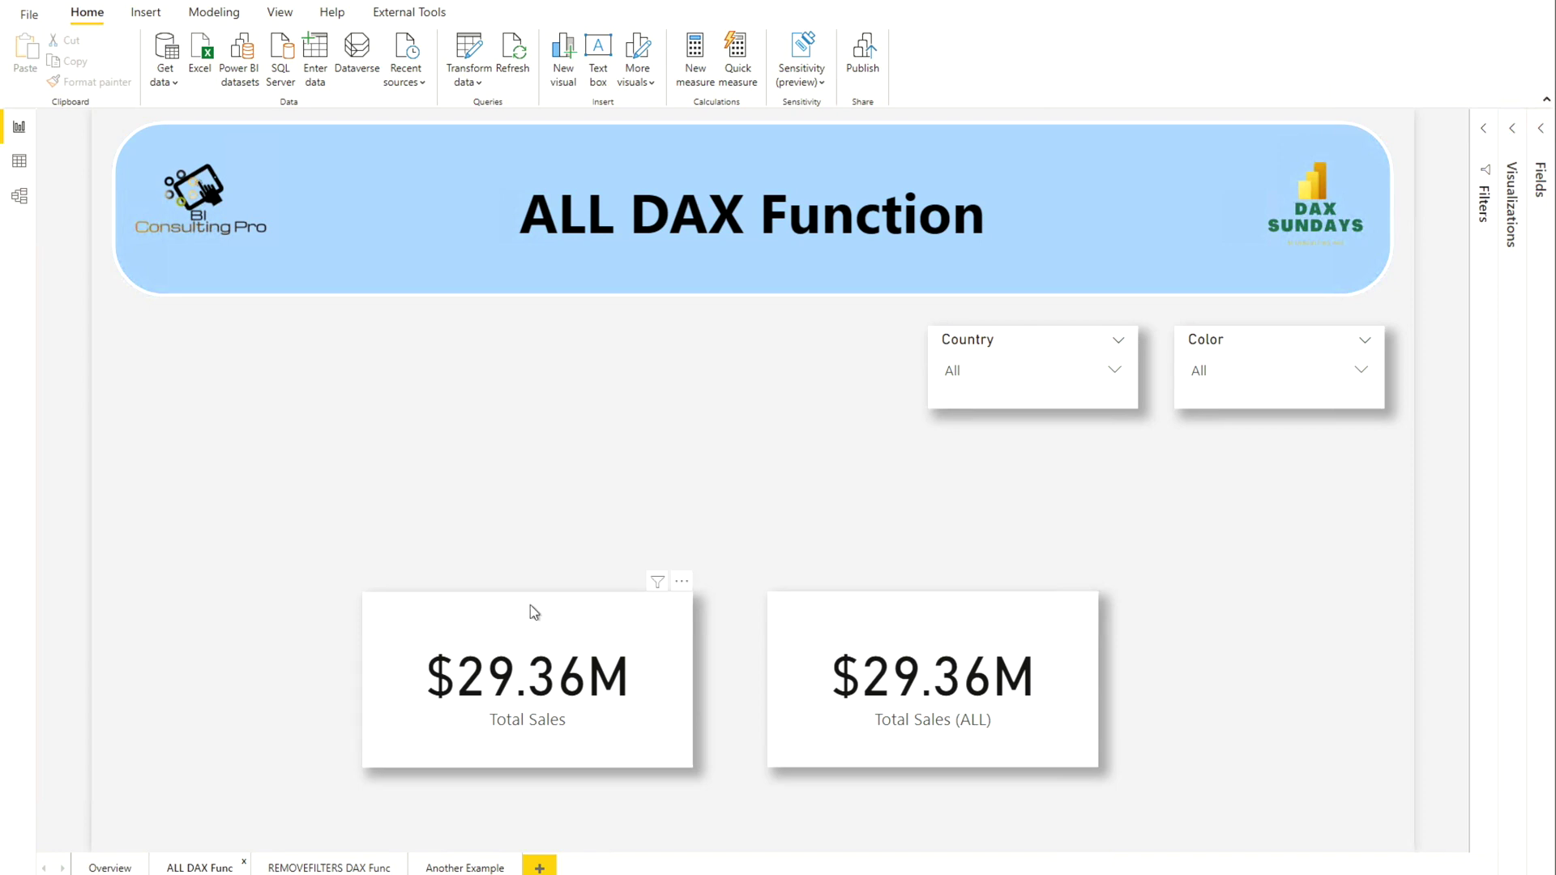
click(1043, 406)
click(1193, 402)
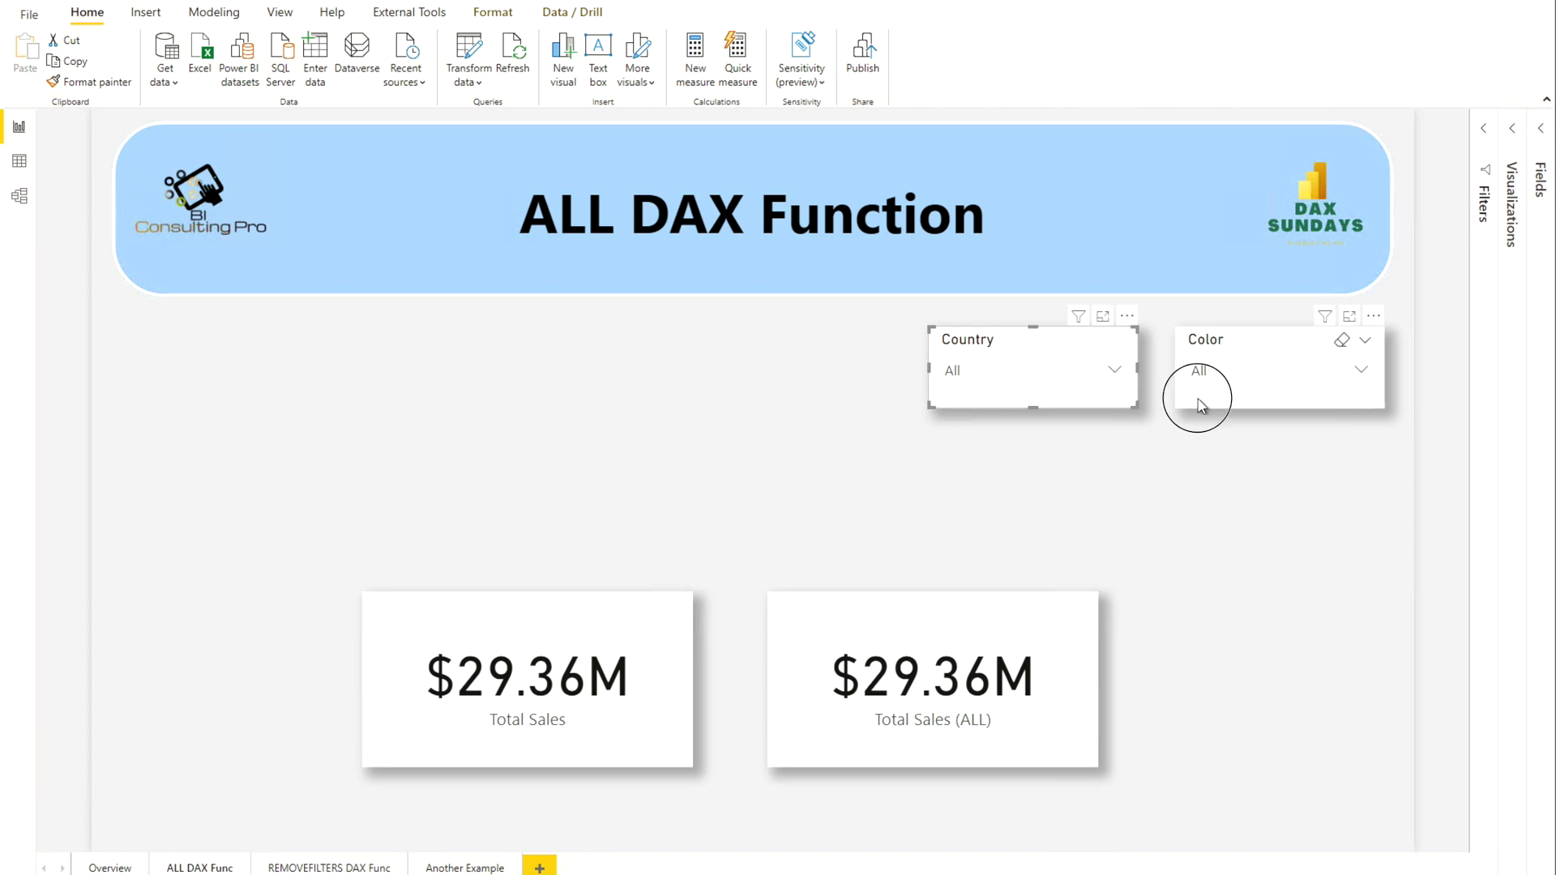
click(1112, 371)
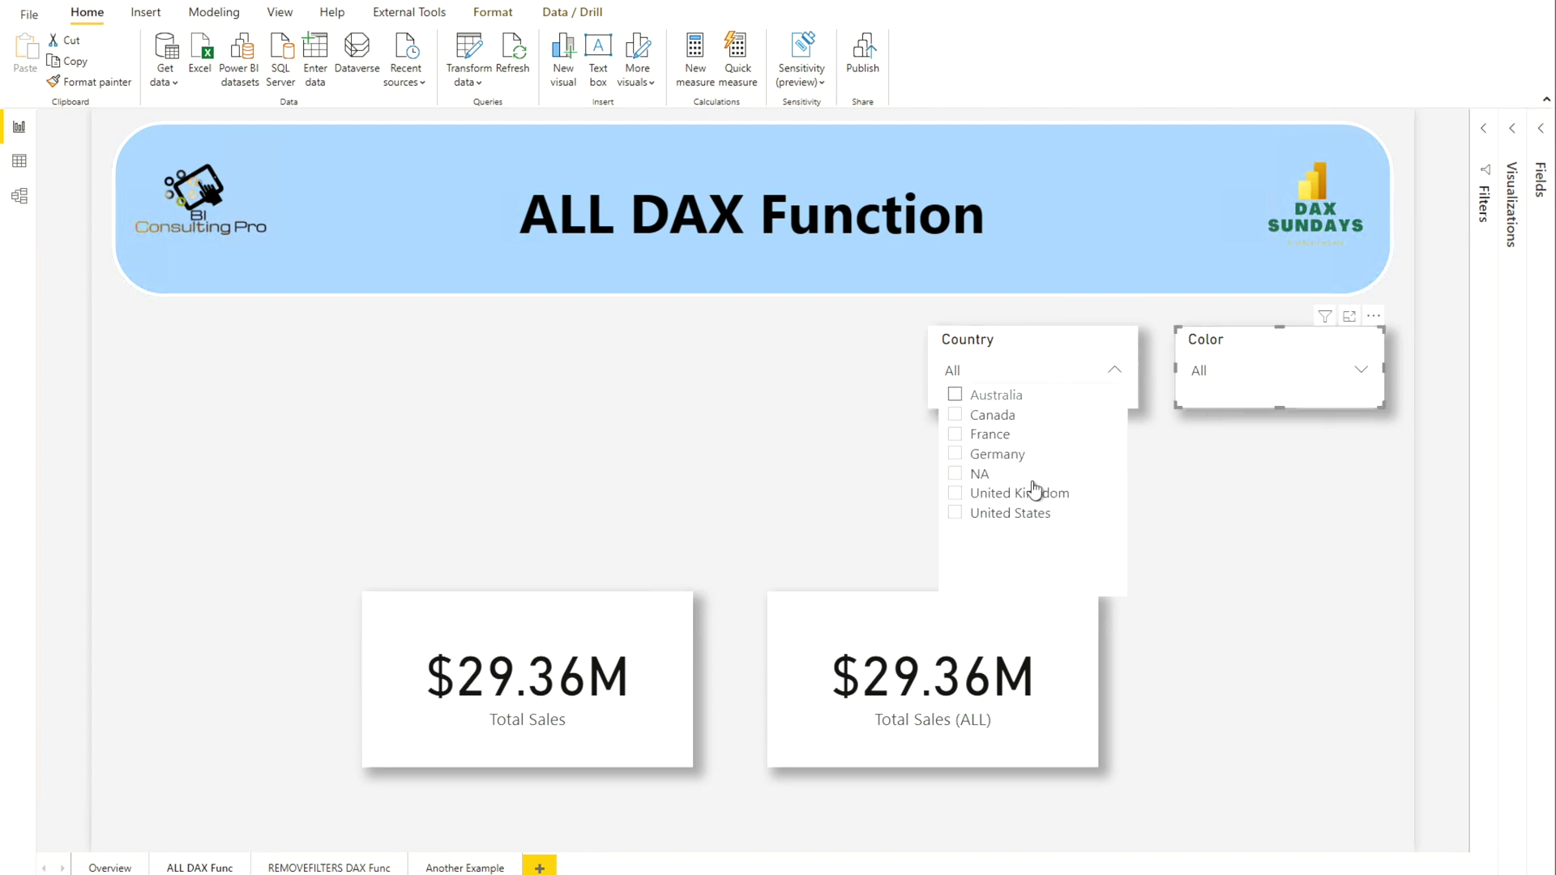
click(1269, 381)
click(1315, 363)
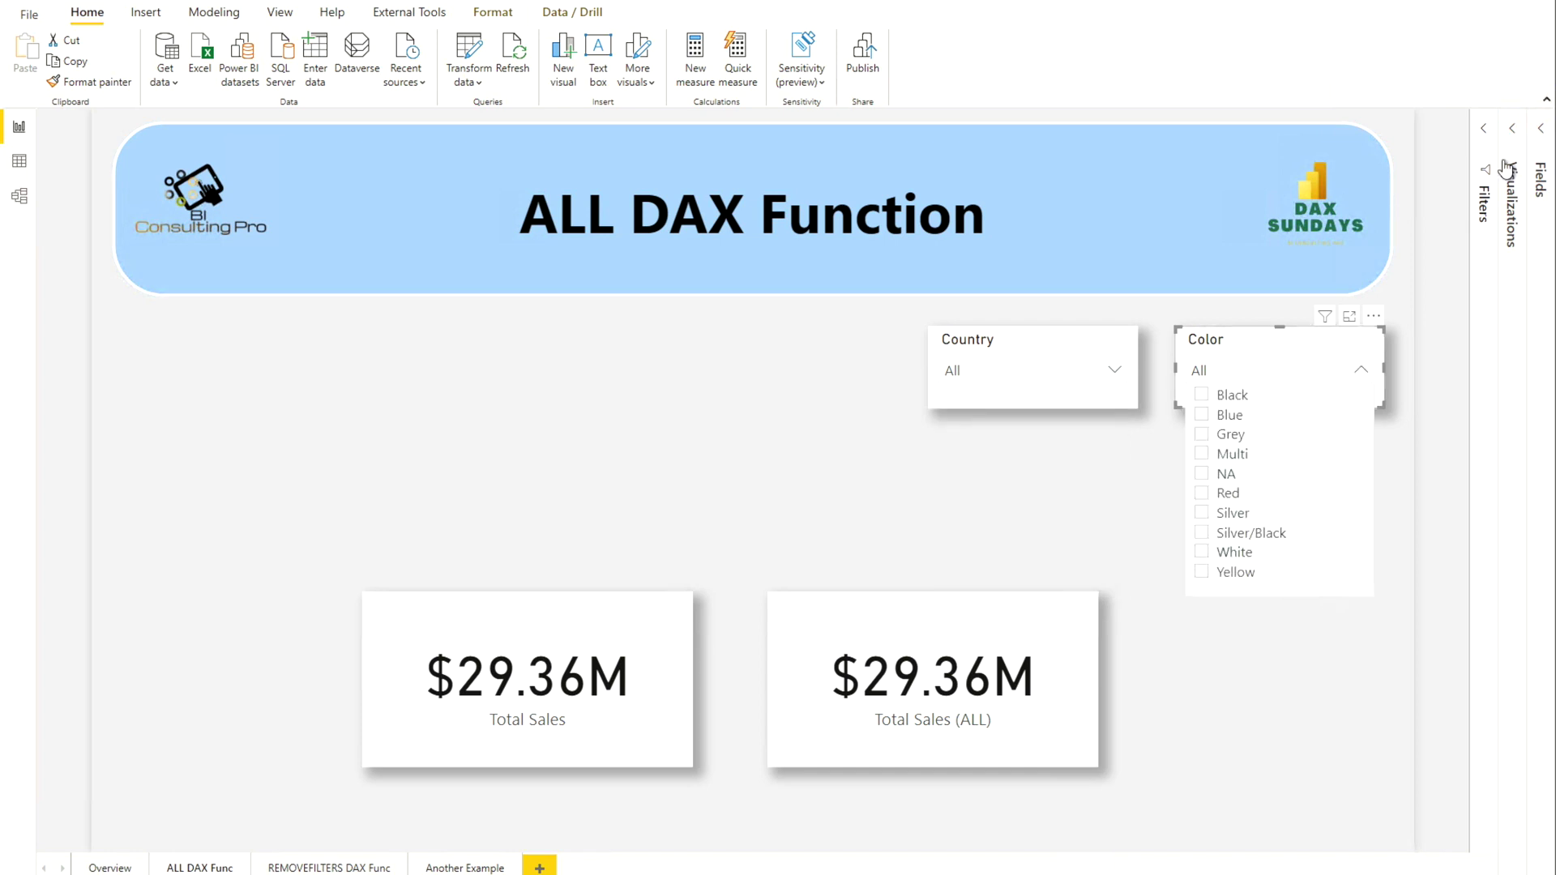
- Search the model fields for "total" and view the DAX formulas of the Total Sales and Total Sales (ALL) measures
click(1543, 136)
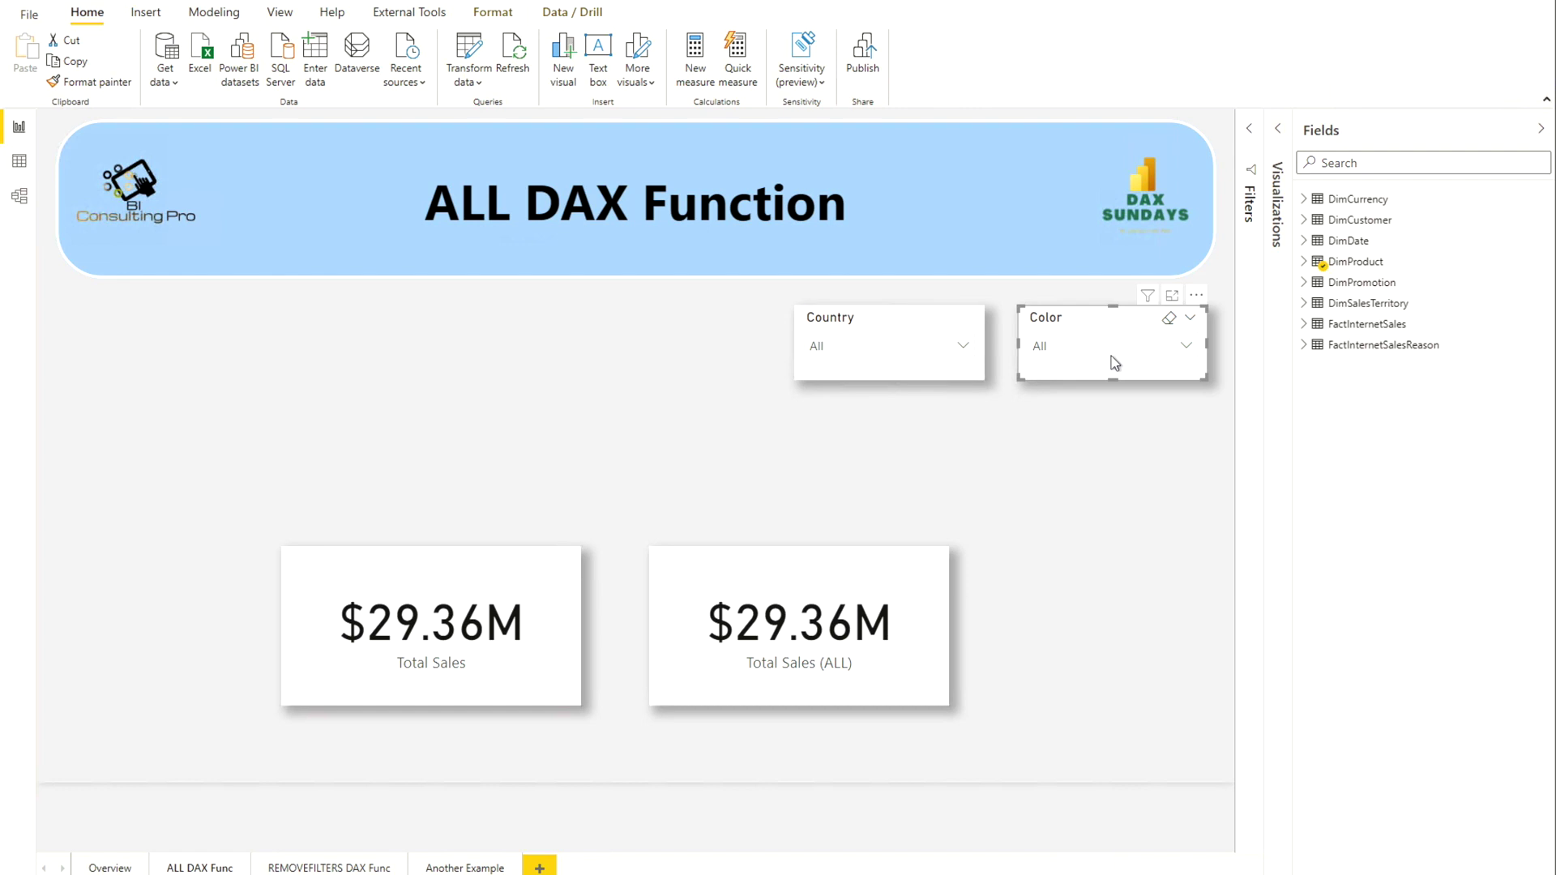
click(938, 381)
click(1153, 477)
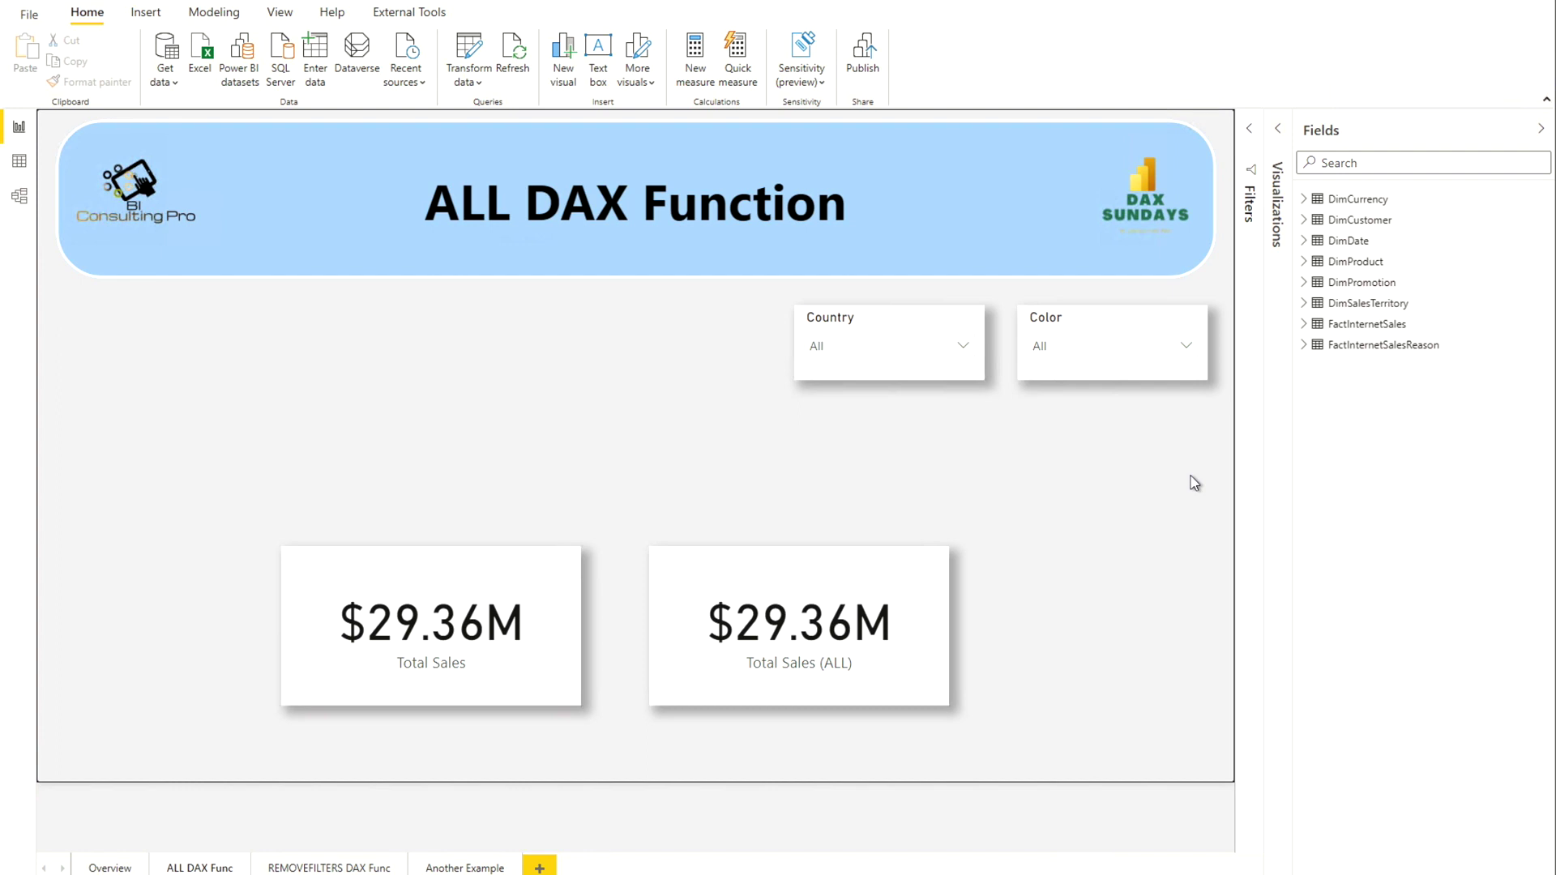
click(1388, 164)
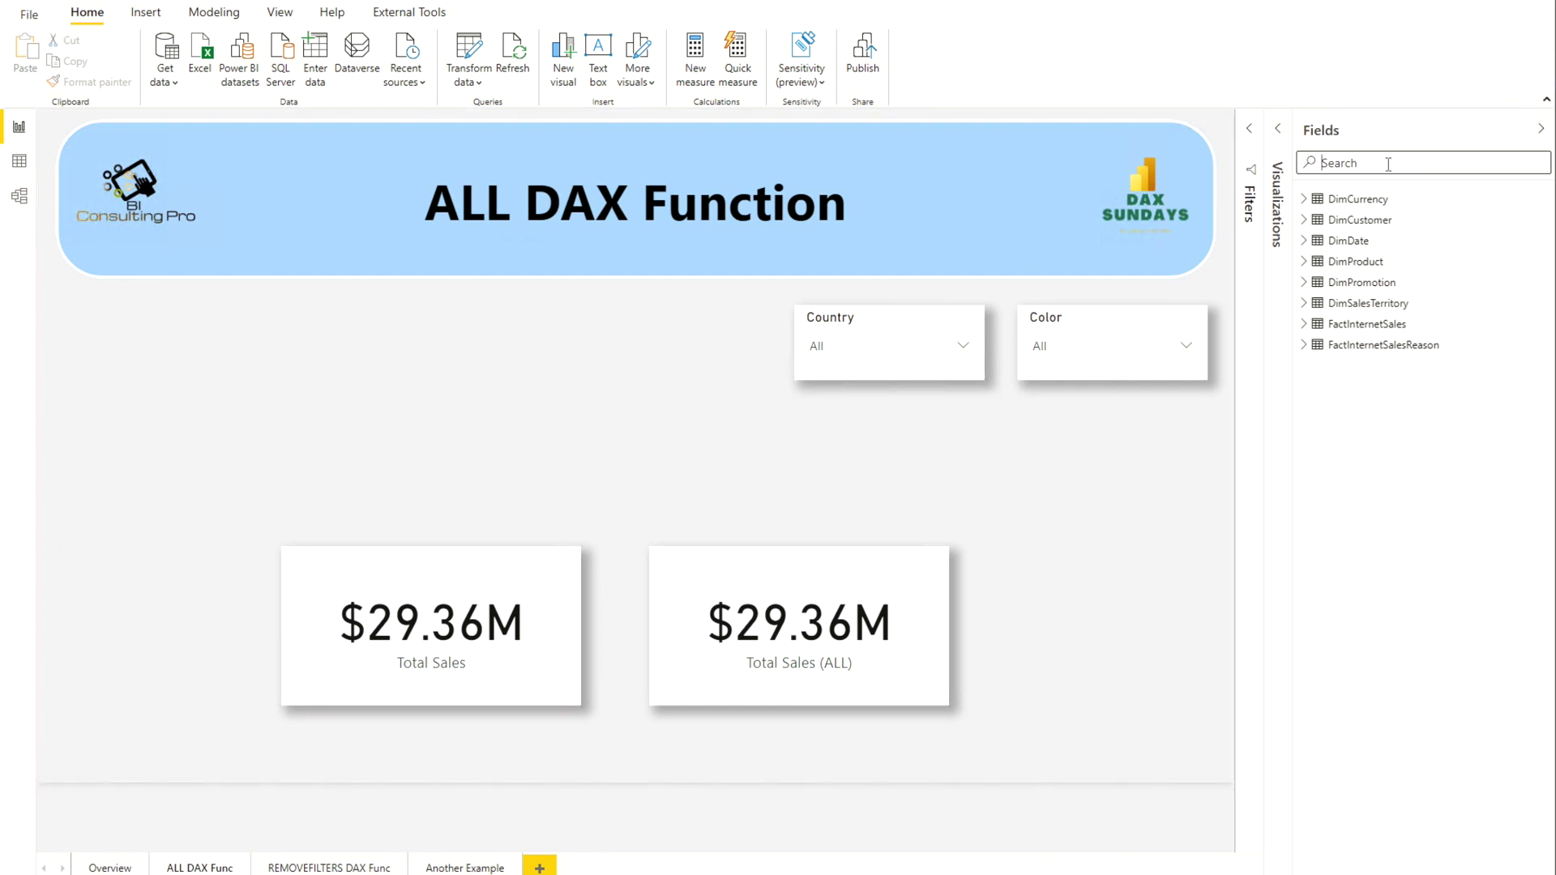
text(total)
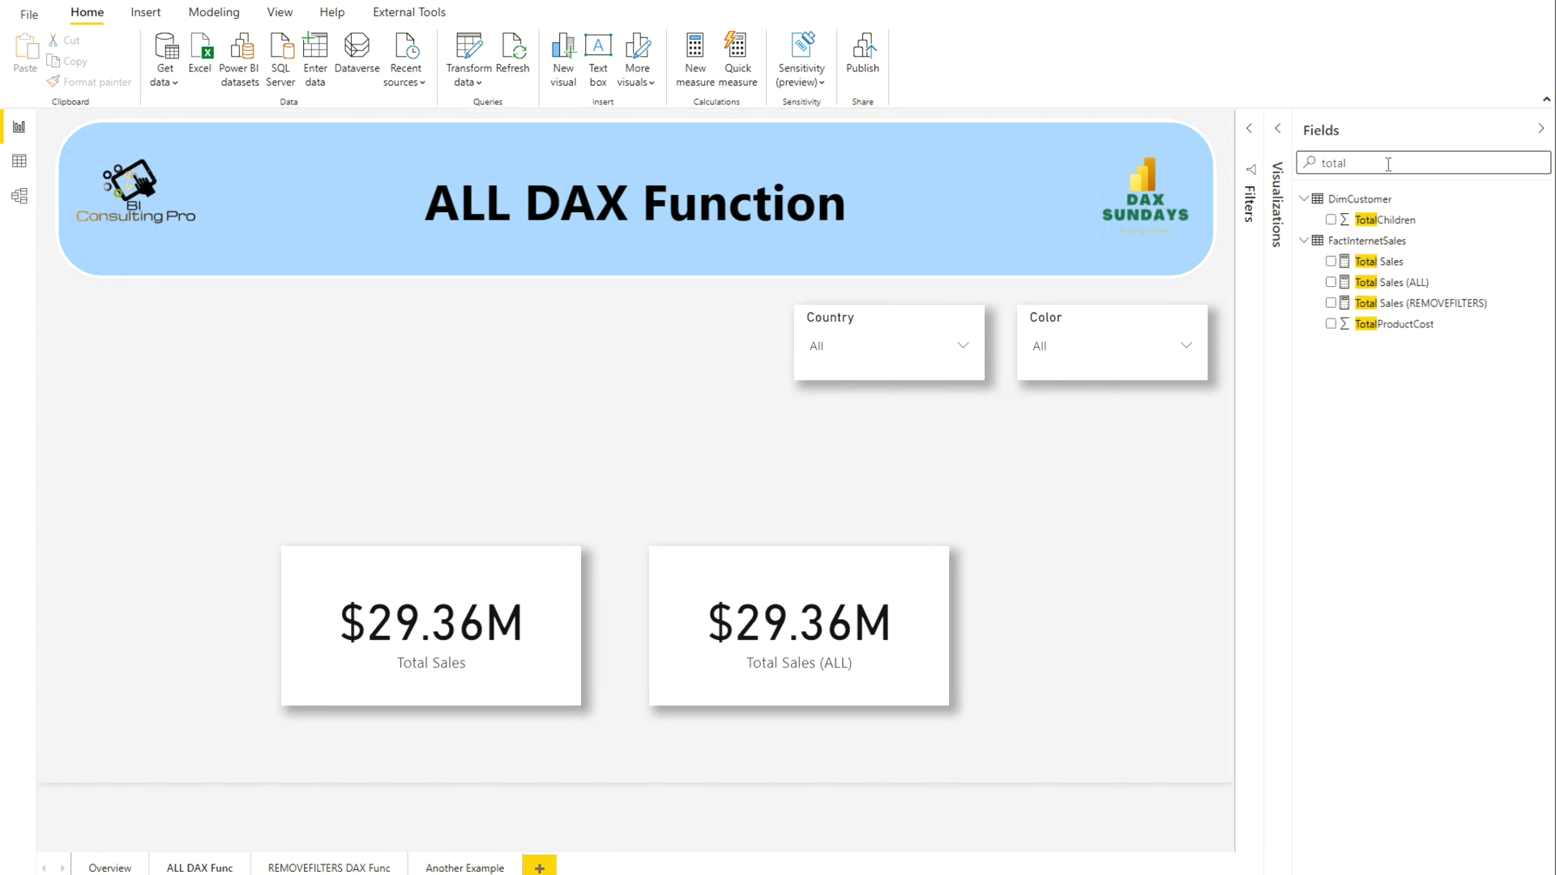
click(1391, 264)
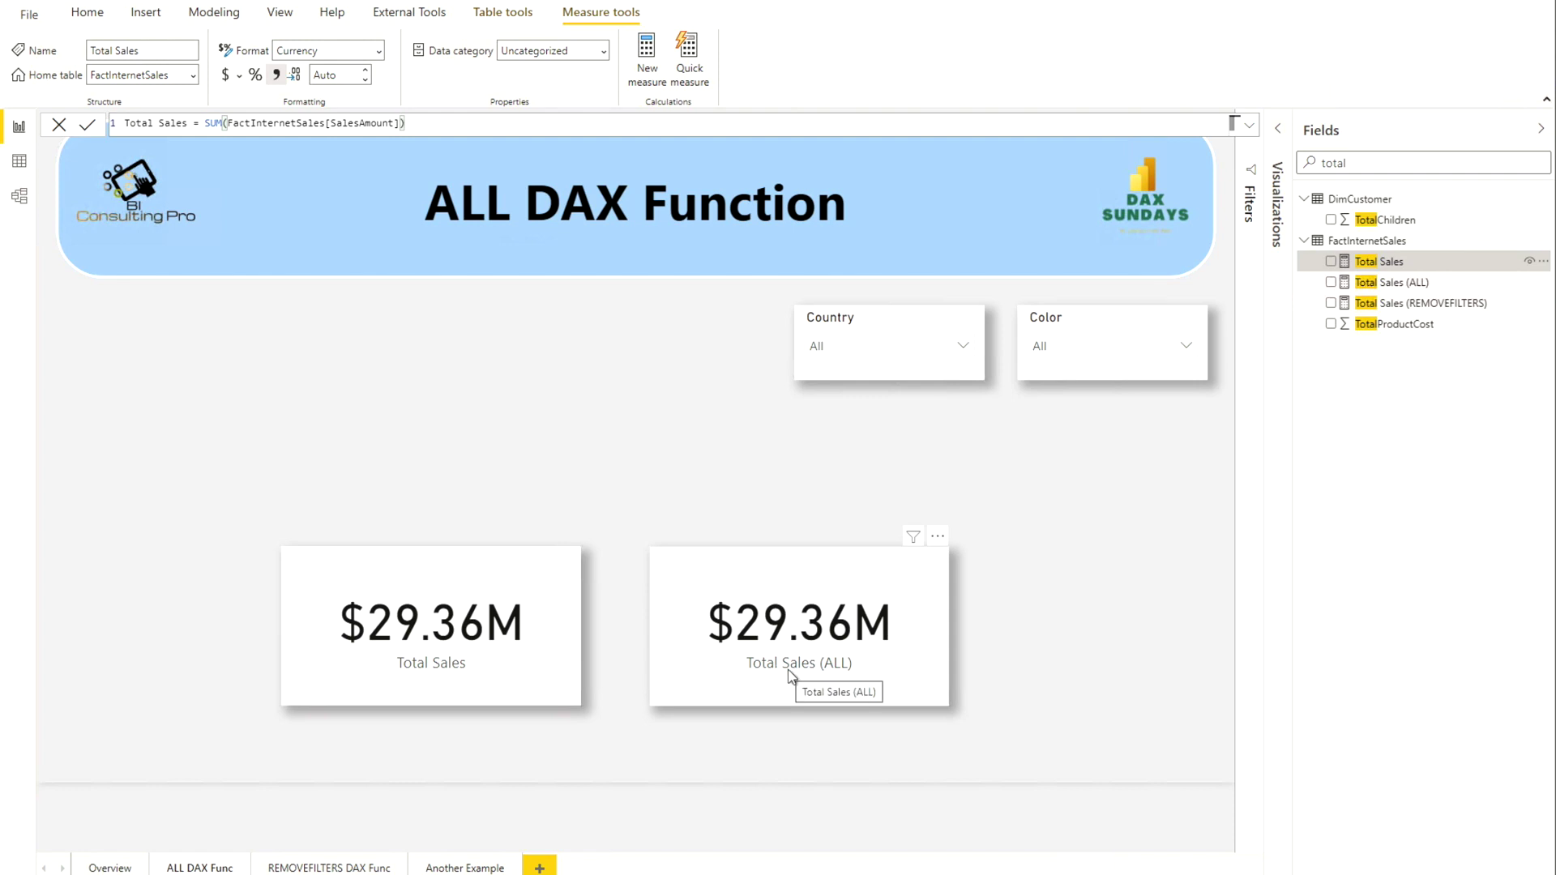
click(1381, 285)
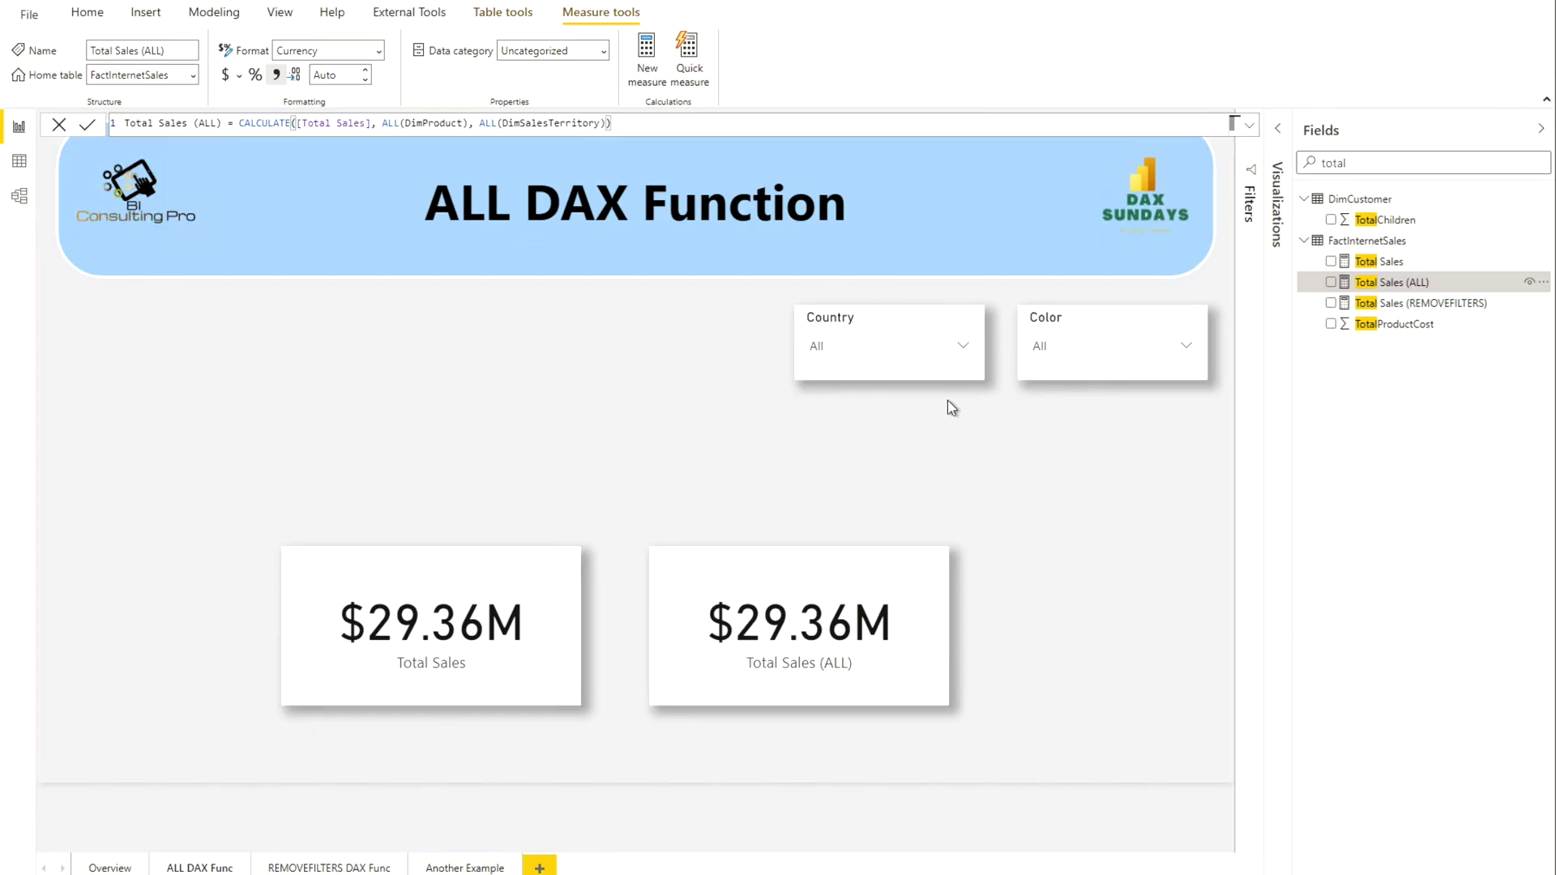
- Filter the report page to Australia with the Country slicer and compare the Total Sales and Total Sales (ALL) cards
click(872, 402)
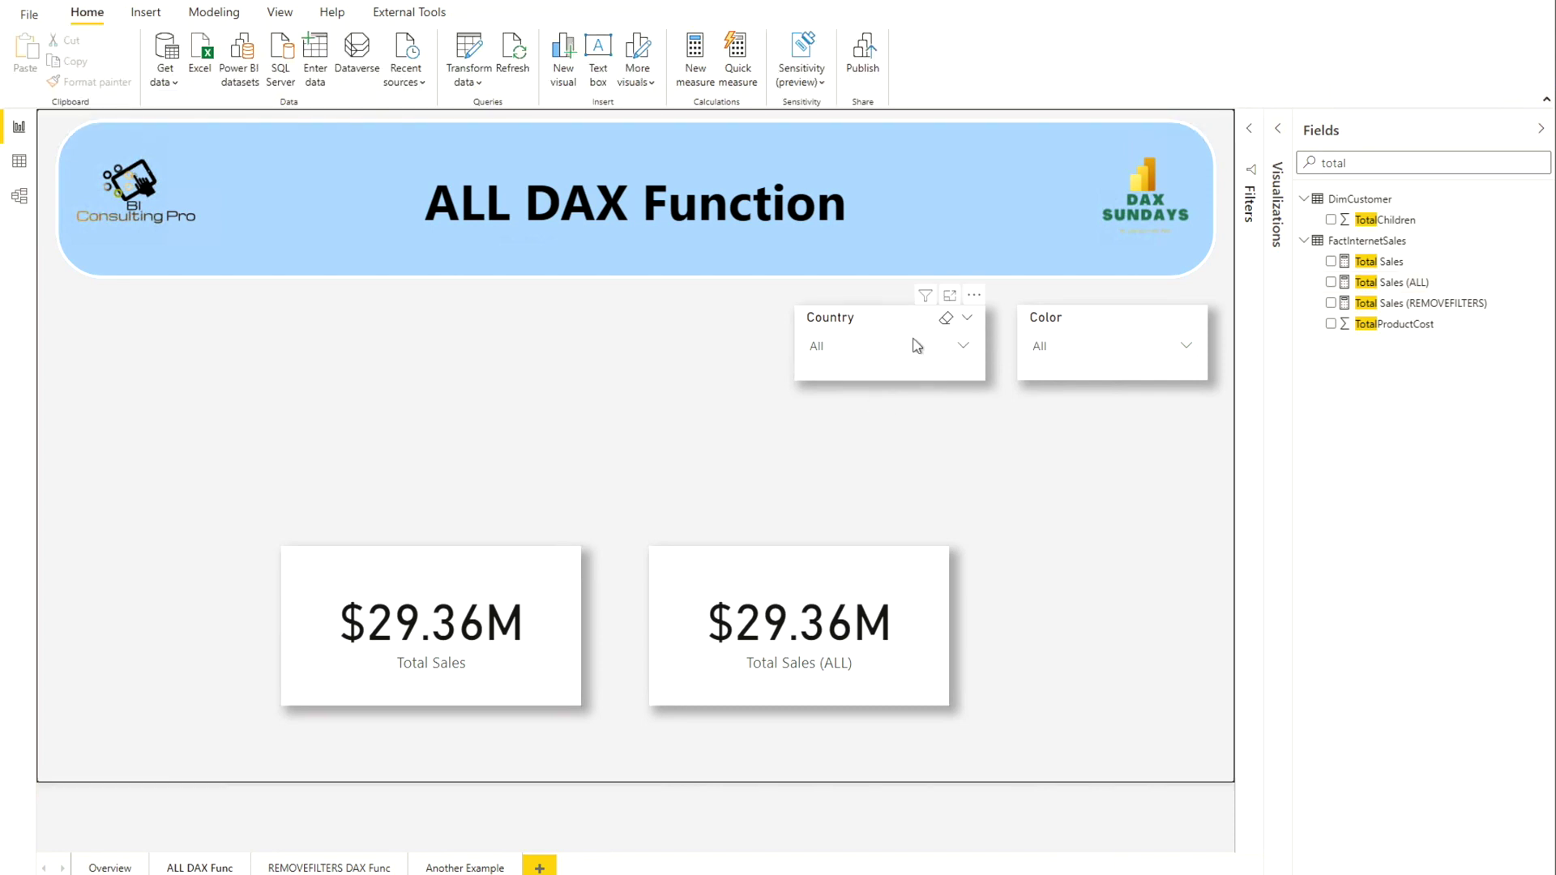
click(913, 344)
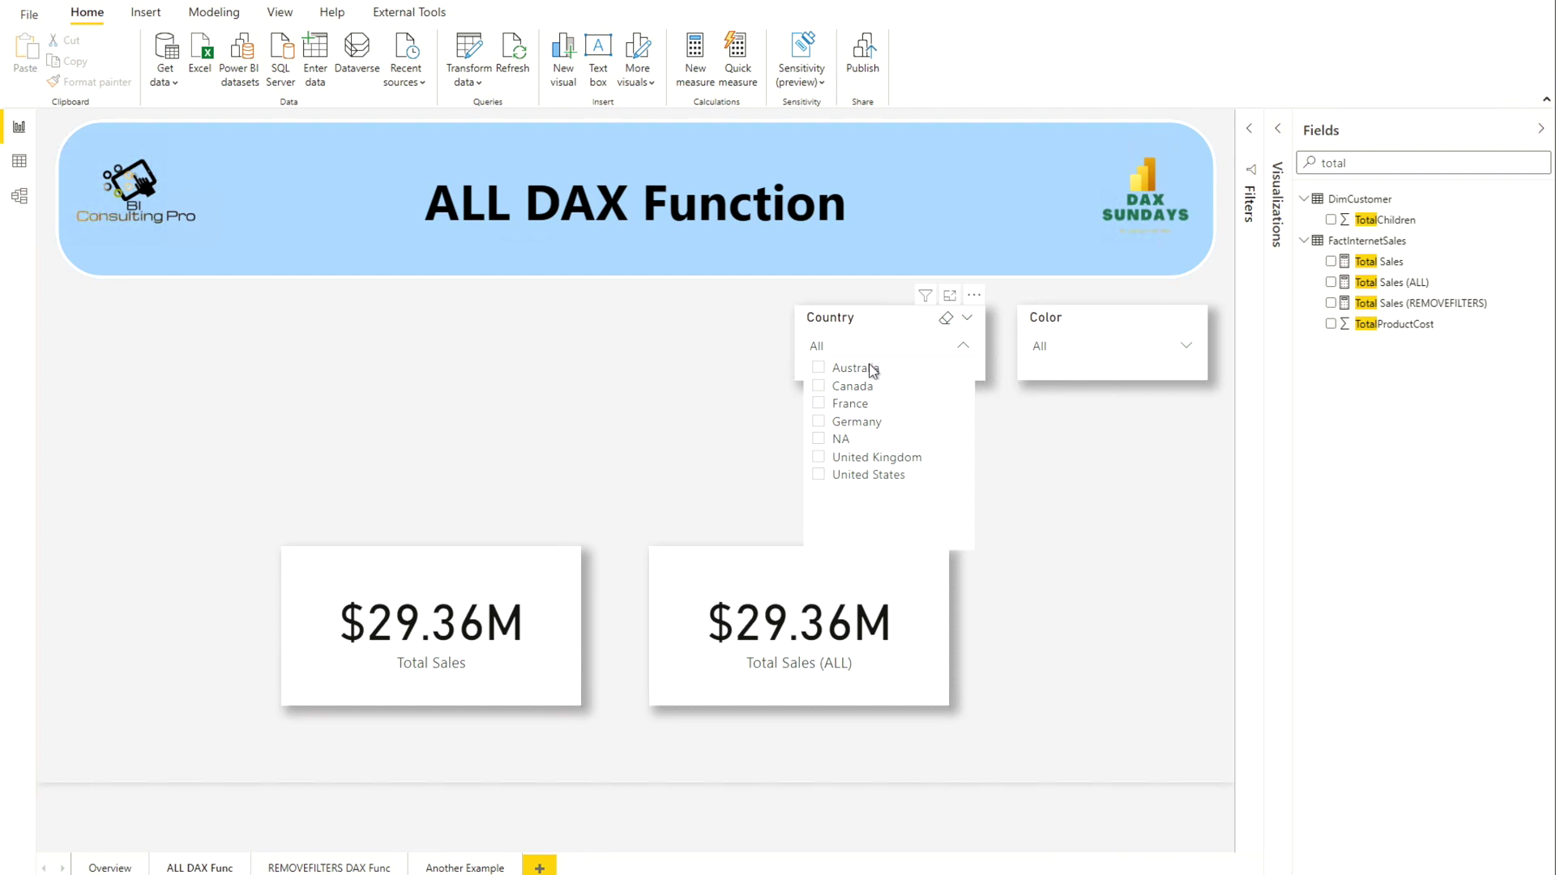
click(818, 370)
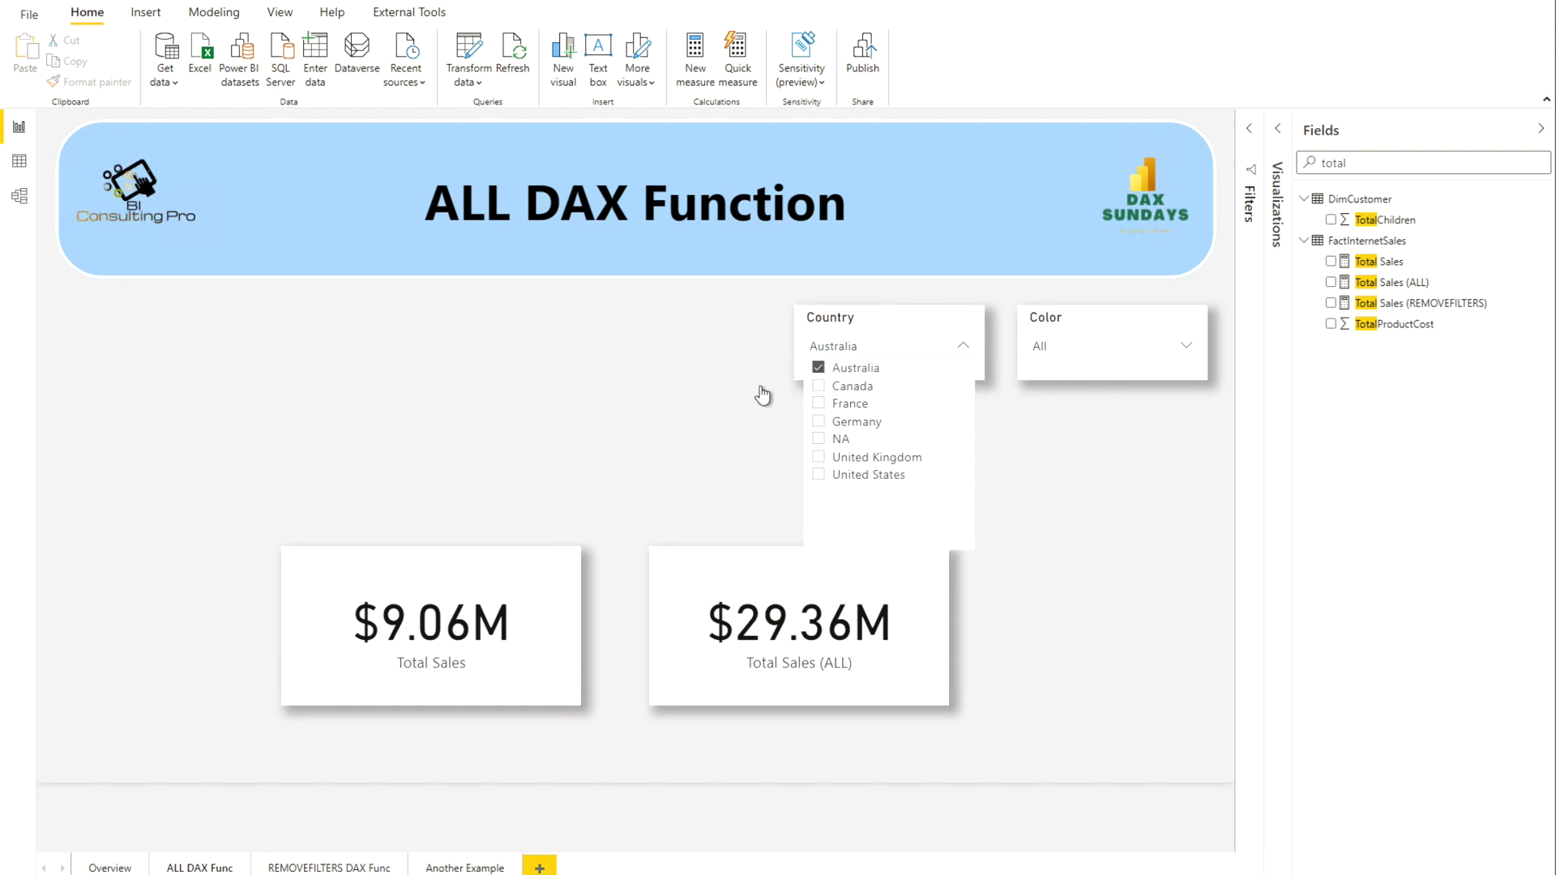
click(737, 409)
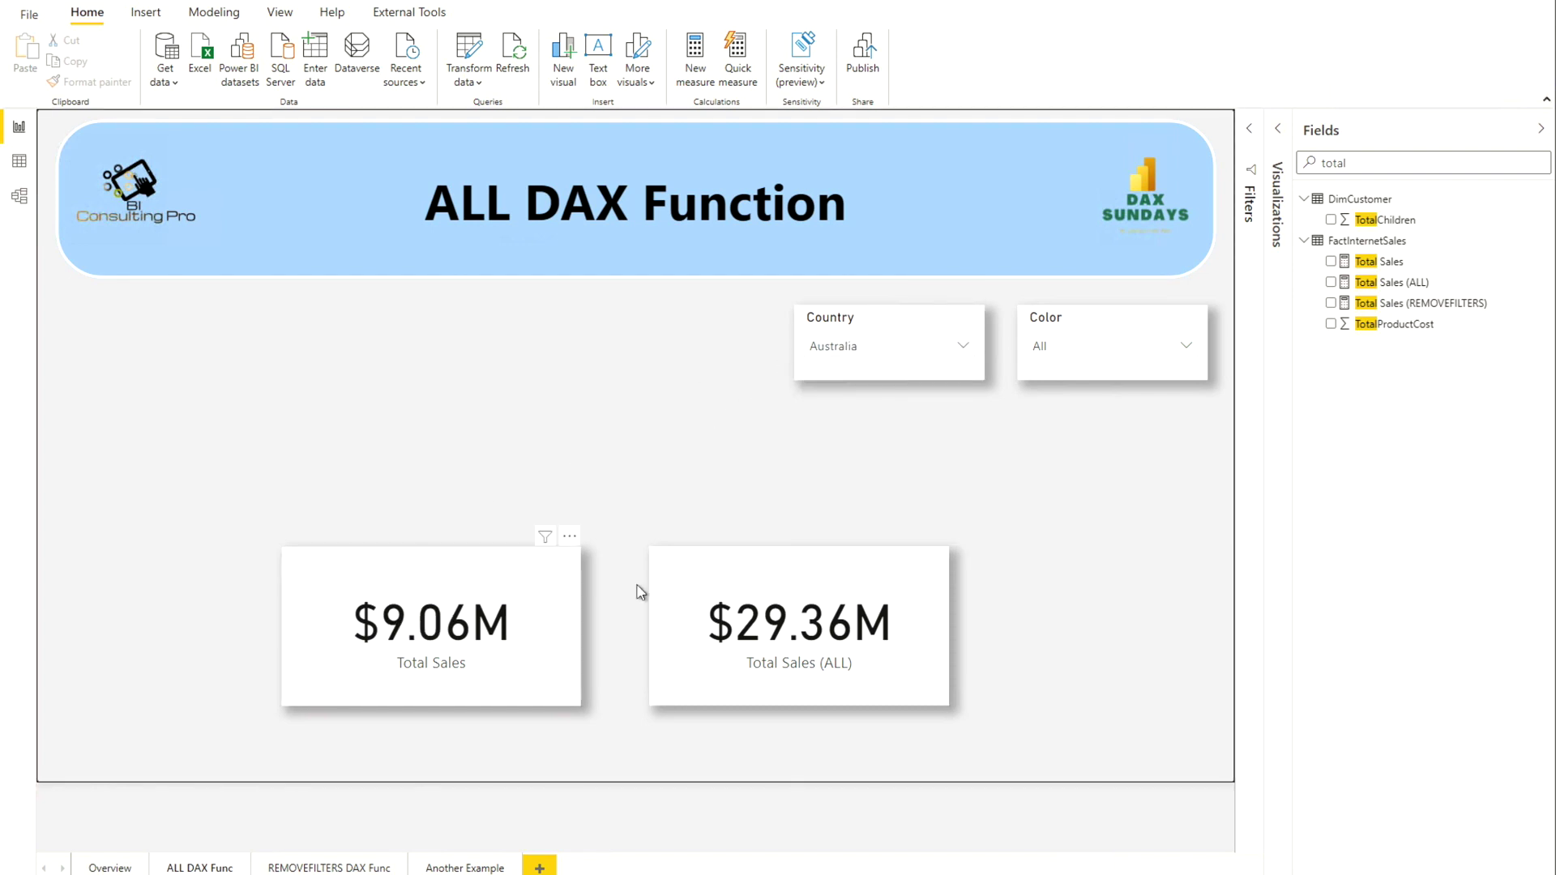
mouse_move(570, 559)
mouse_move(861, 344)
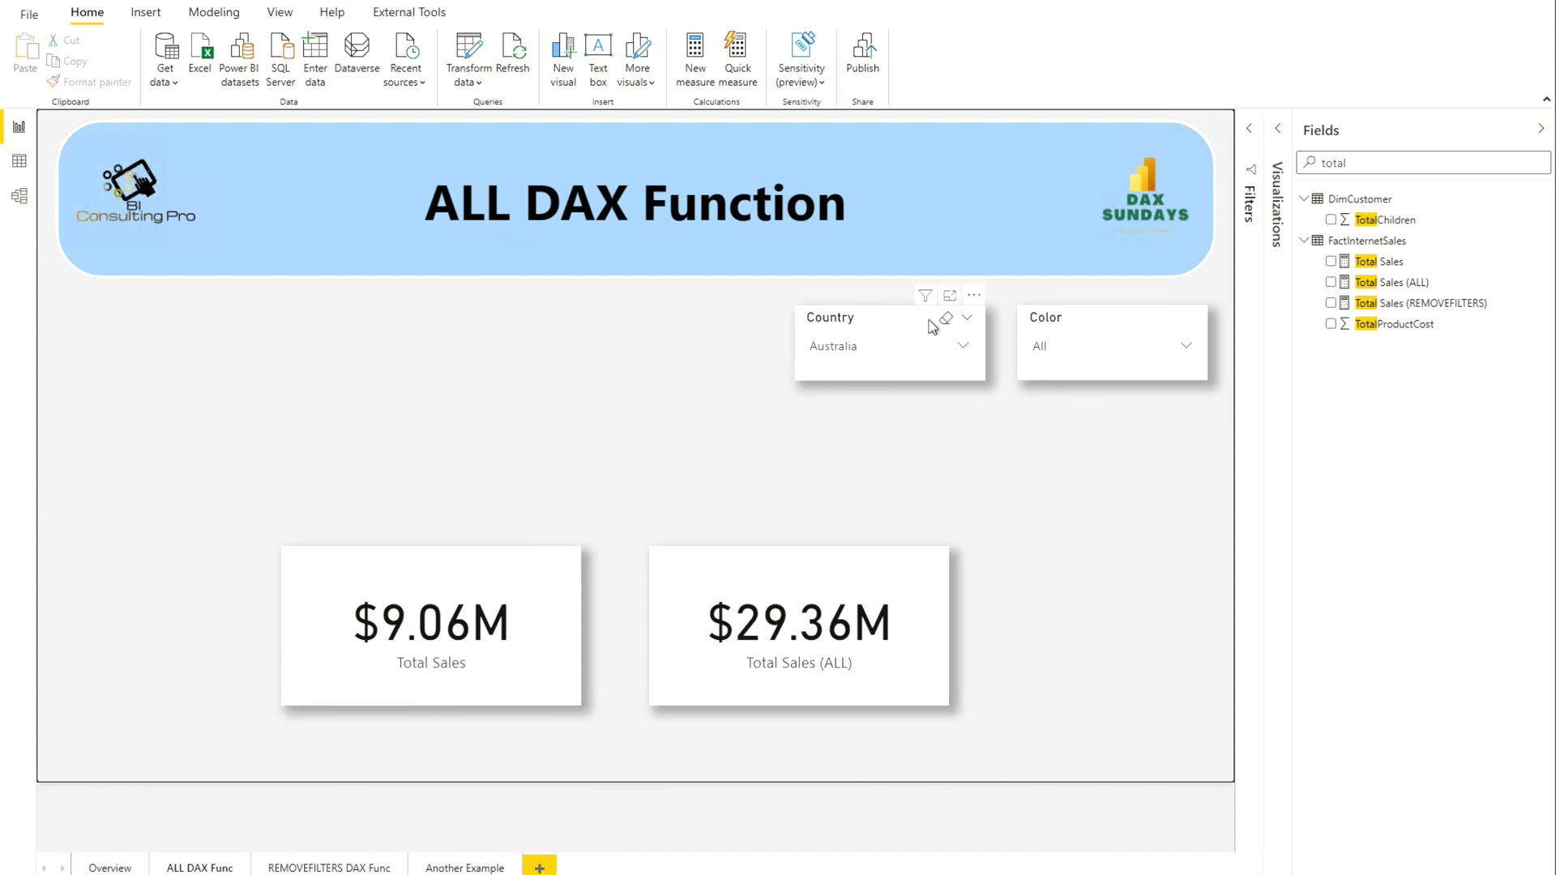
- Filter the sales cards to Black with the Color slicer, in addition to the Australia selection
click(1139, 345)
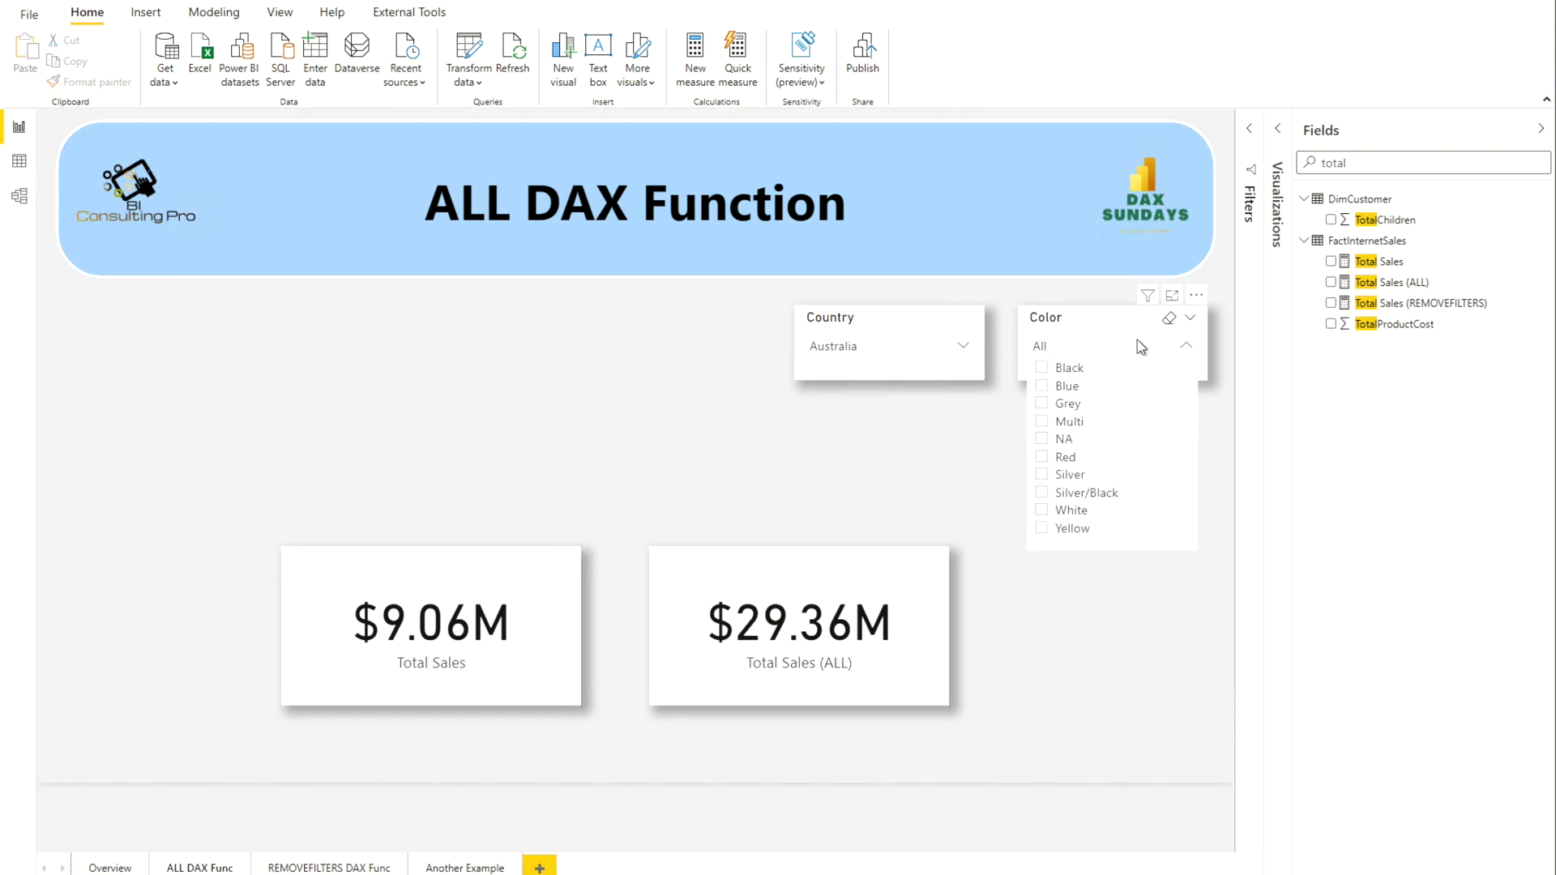
click(1066, 370)
click(973, 426)
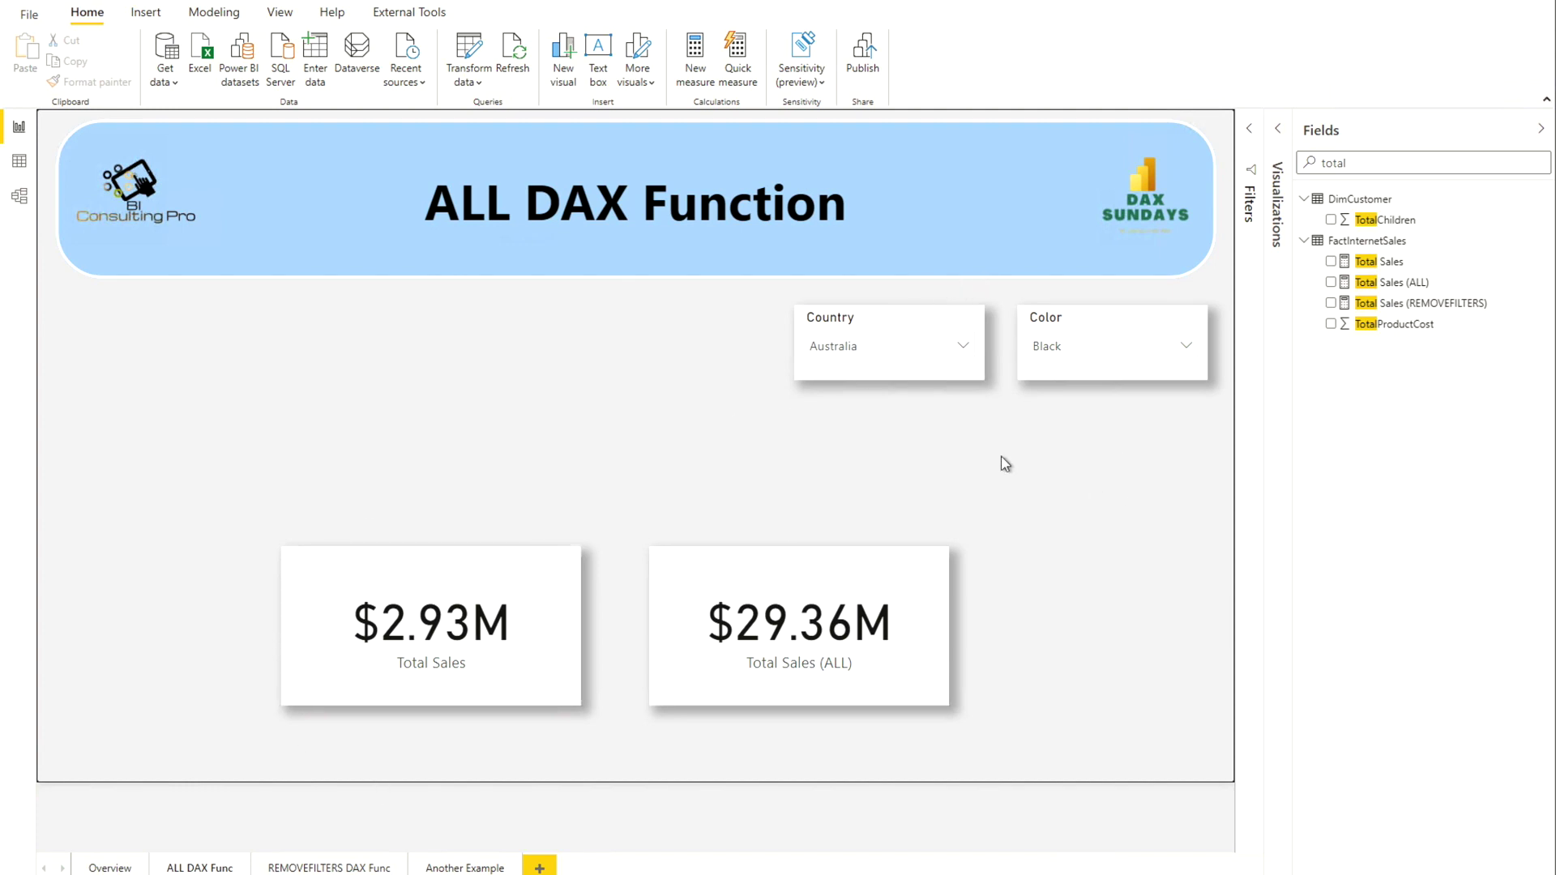
- Clear the selections in both the Country and Color slicers
click(947, 318)
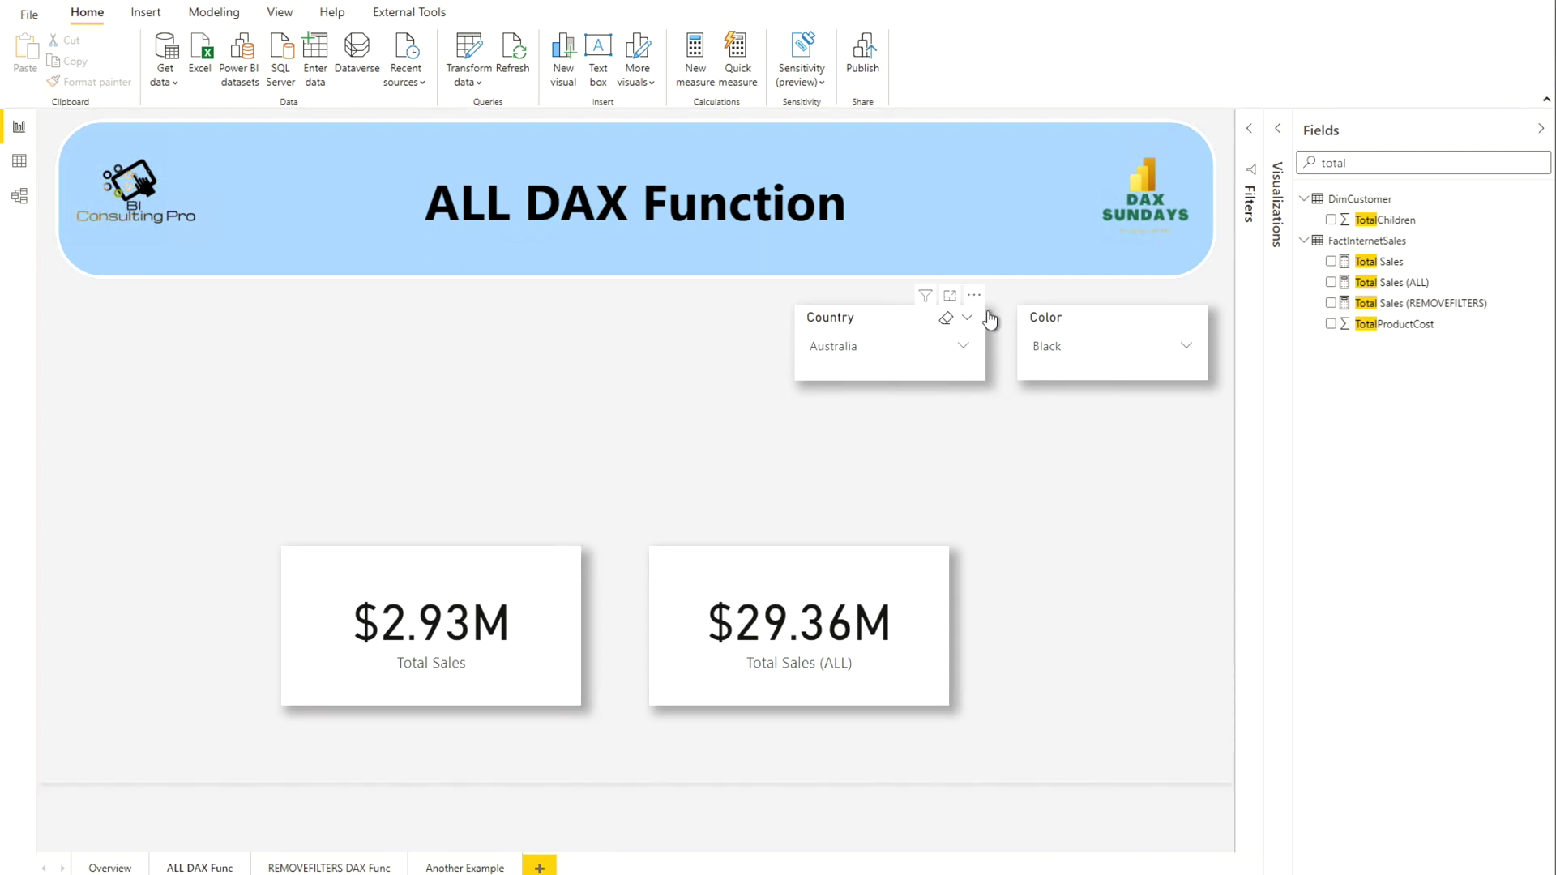
click(1169, 319)
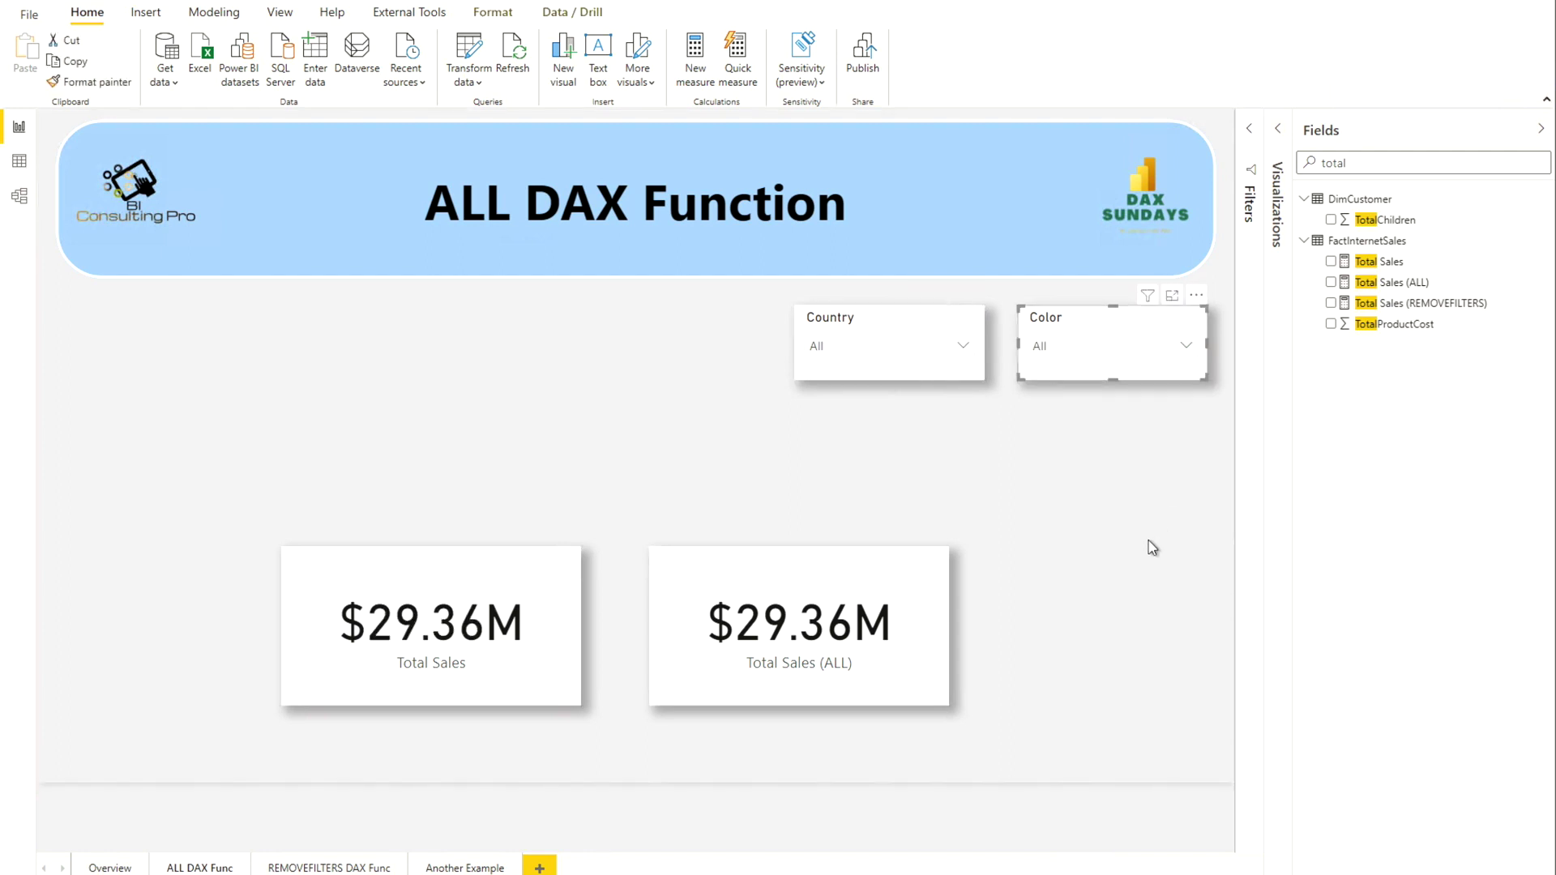
click(1153, 547)
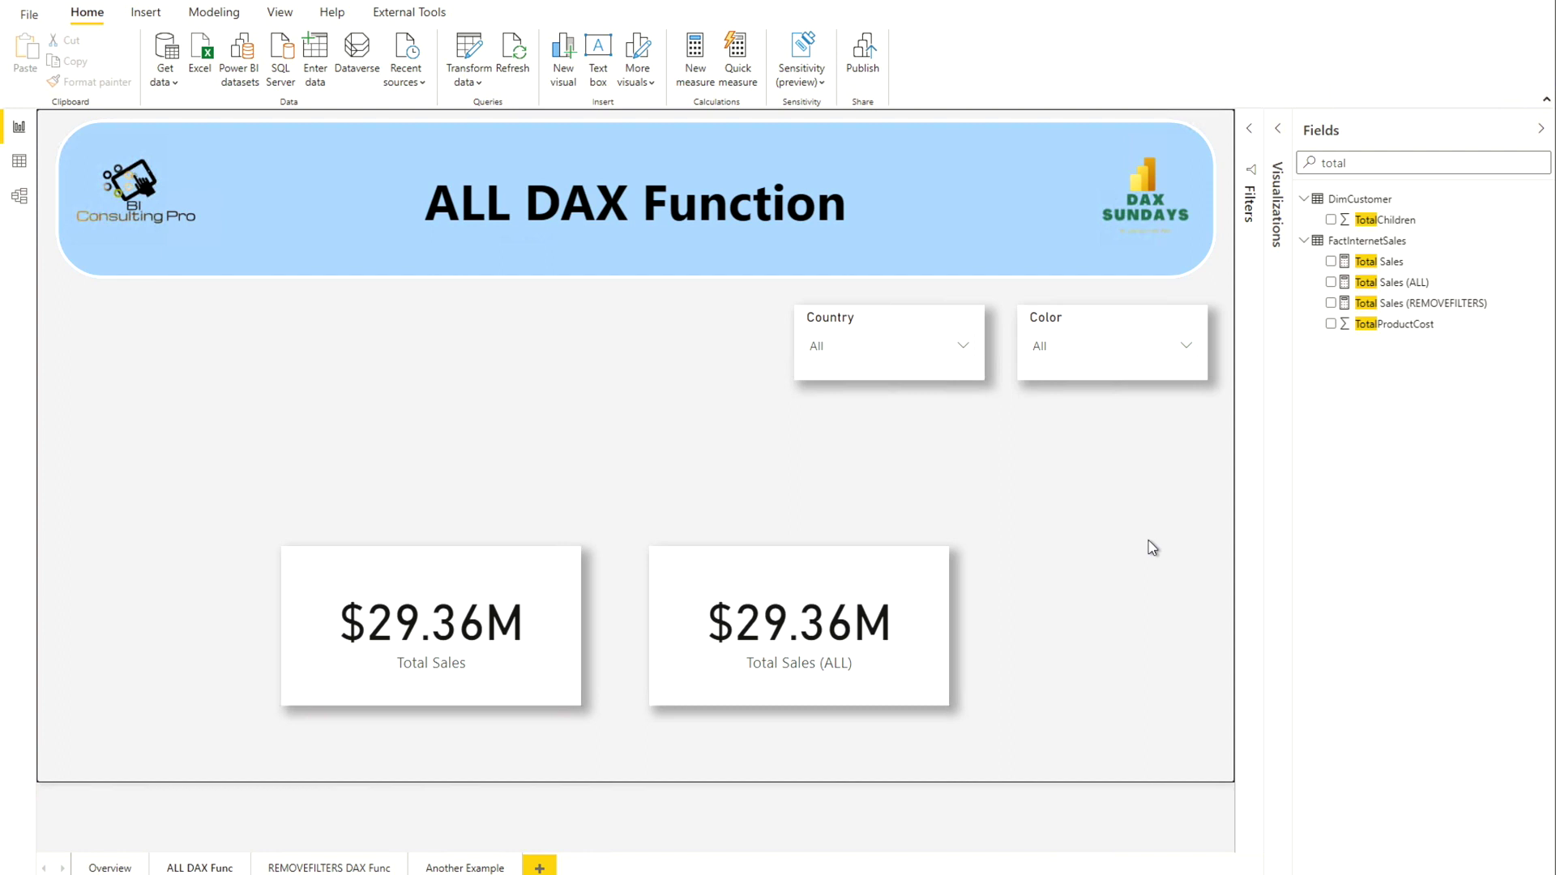
- Go to the Another Example page and inspect which fields build the first matrix
click(469, 868)
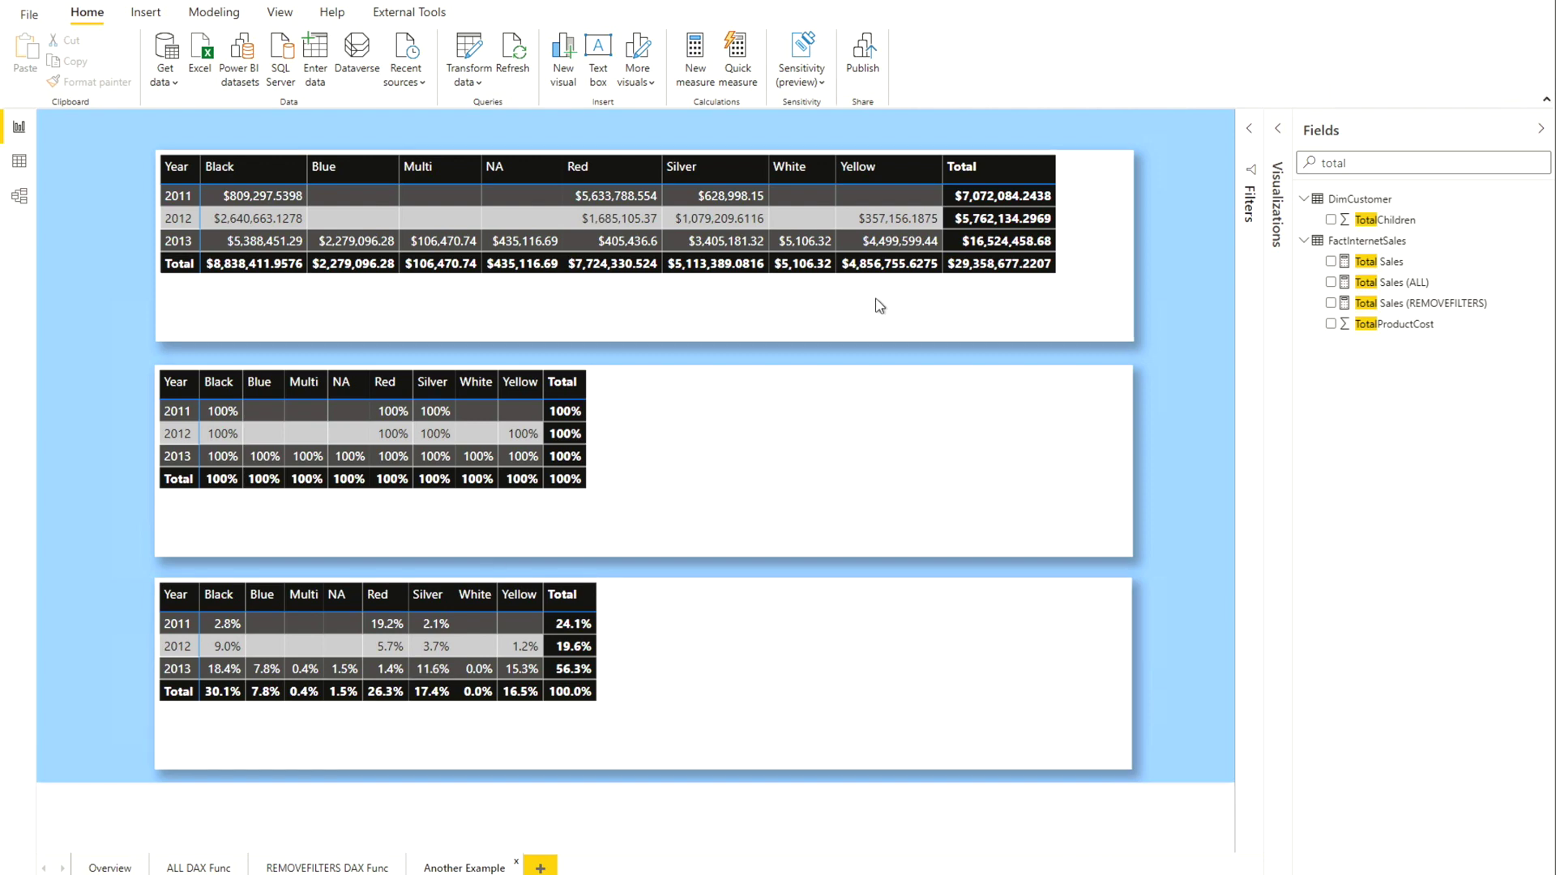
click(873, 300)
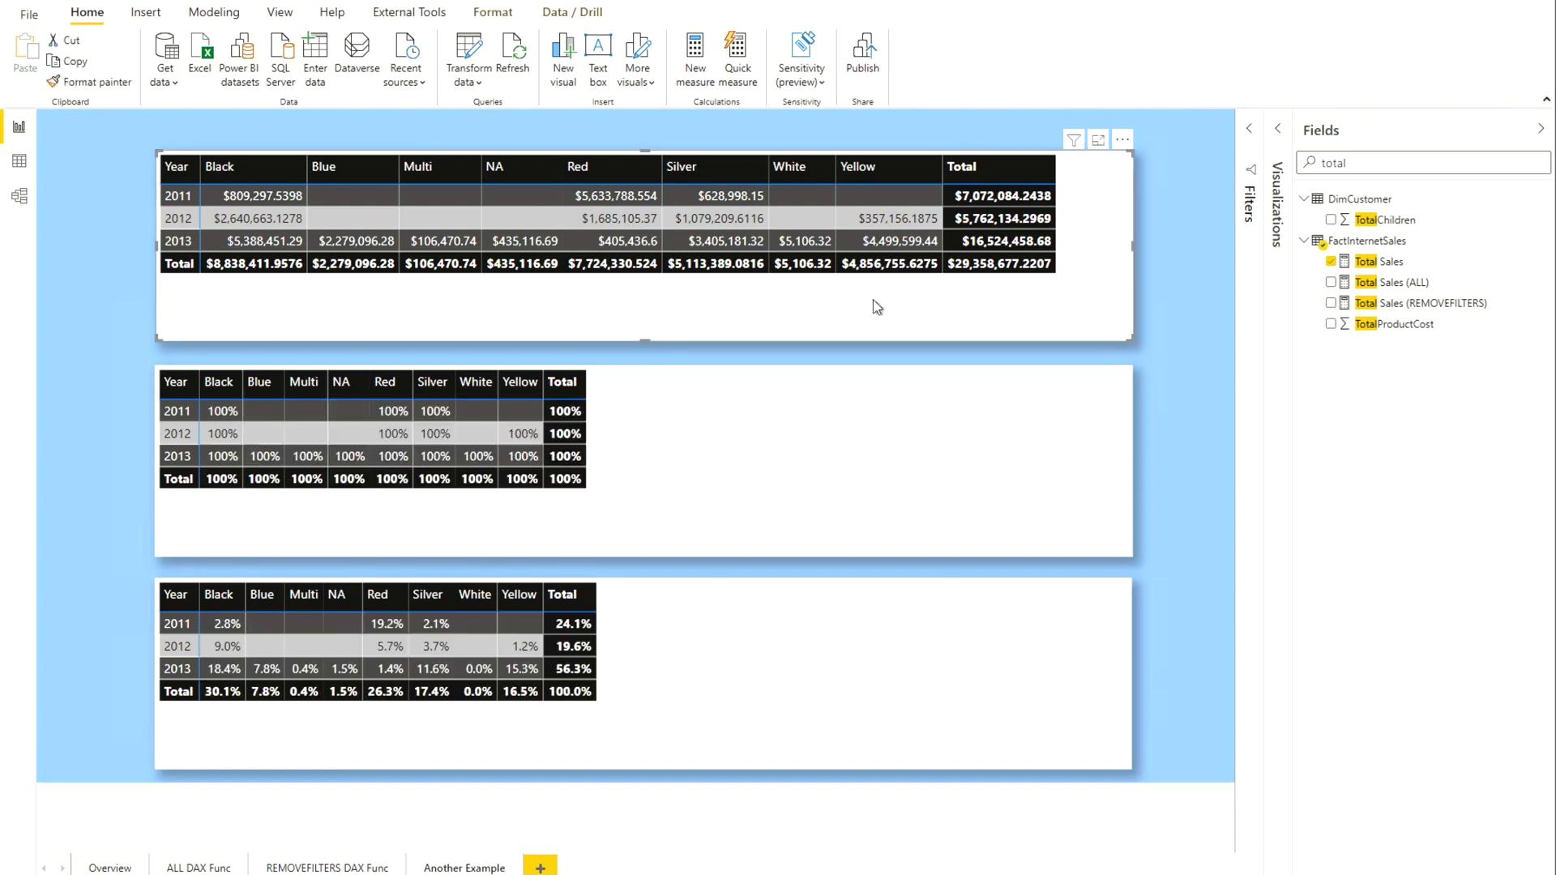
click(1286, 146)
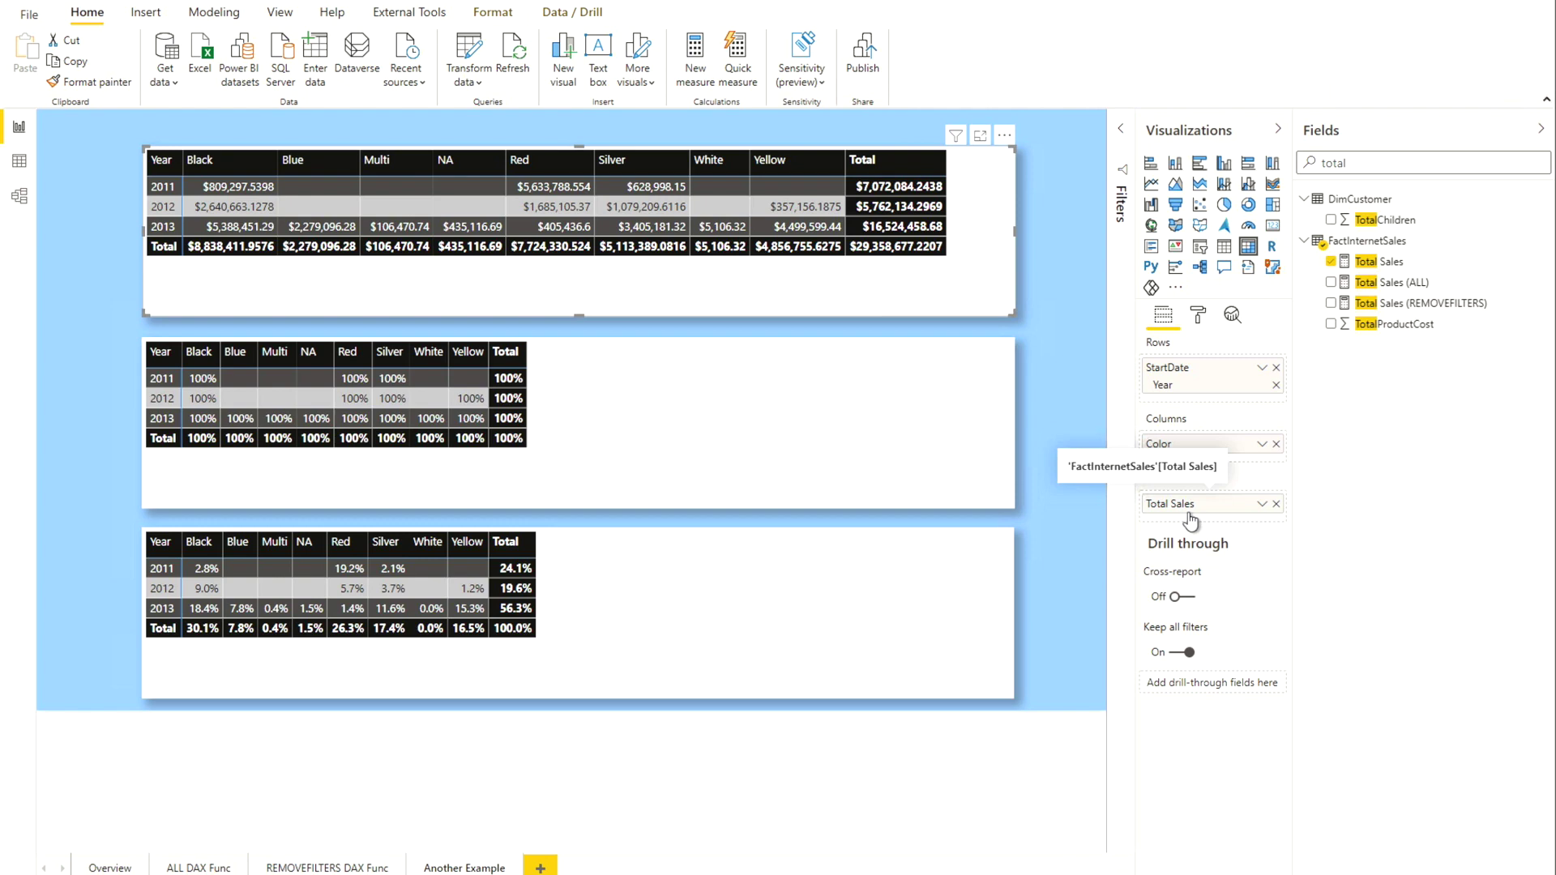
key(Escape)
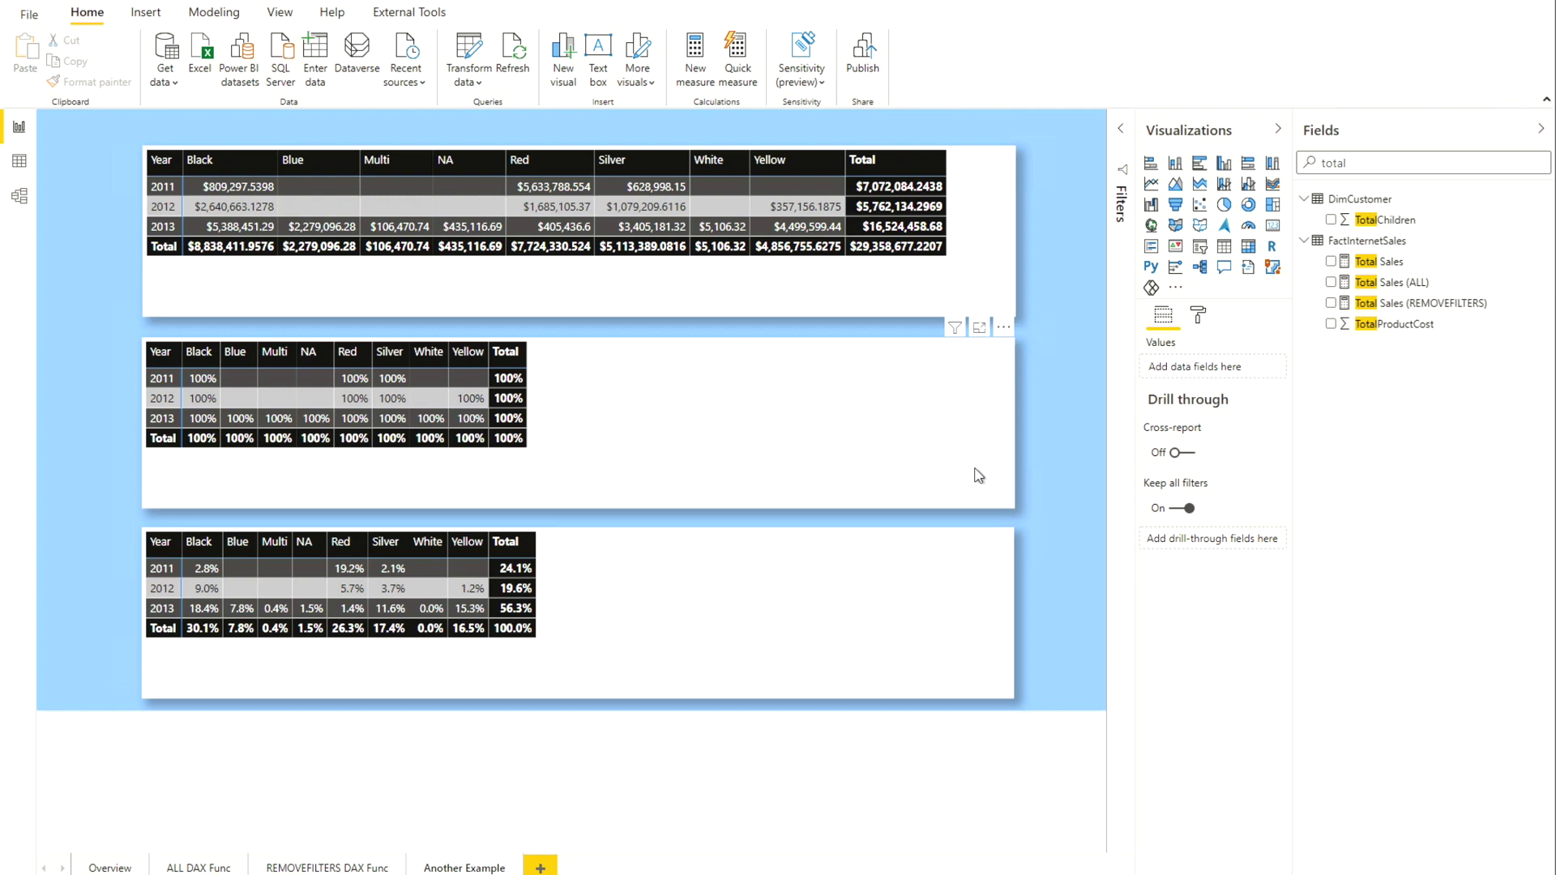
- Inspect the second matrix's fields, then search the model for "%" and view the formula of its Color Sales % measure
click(978, 476)
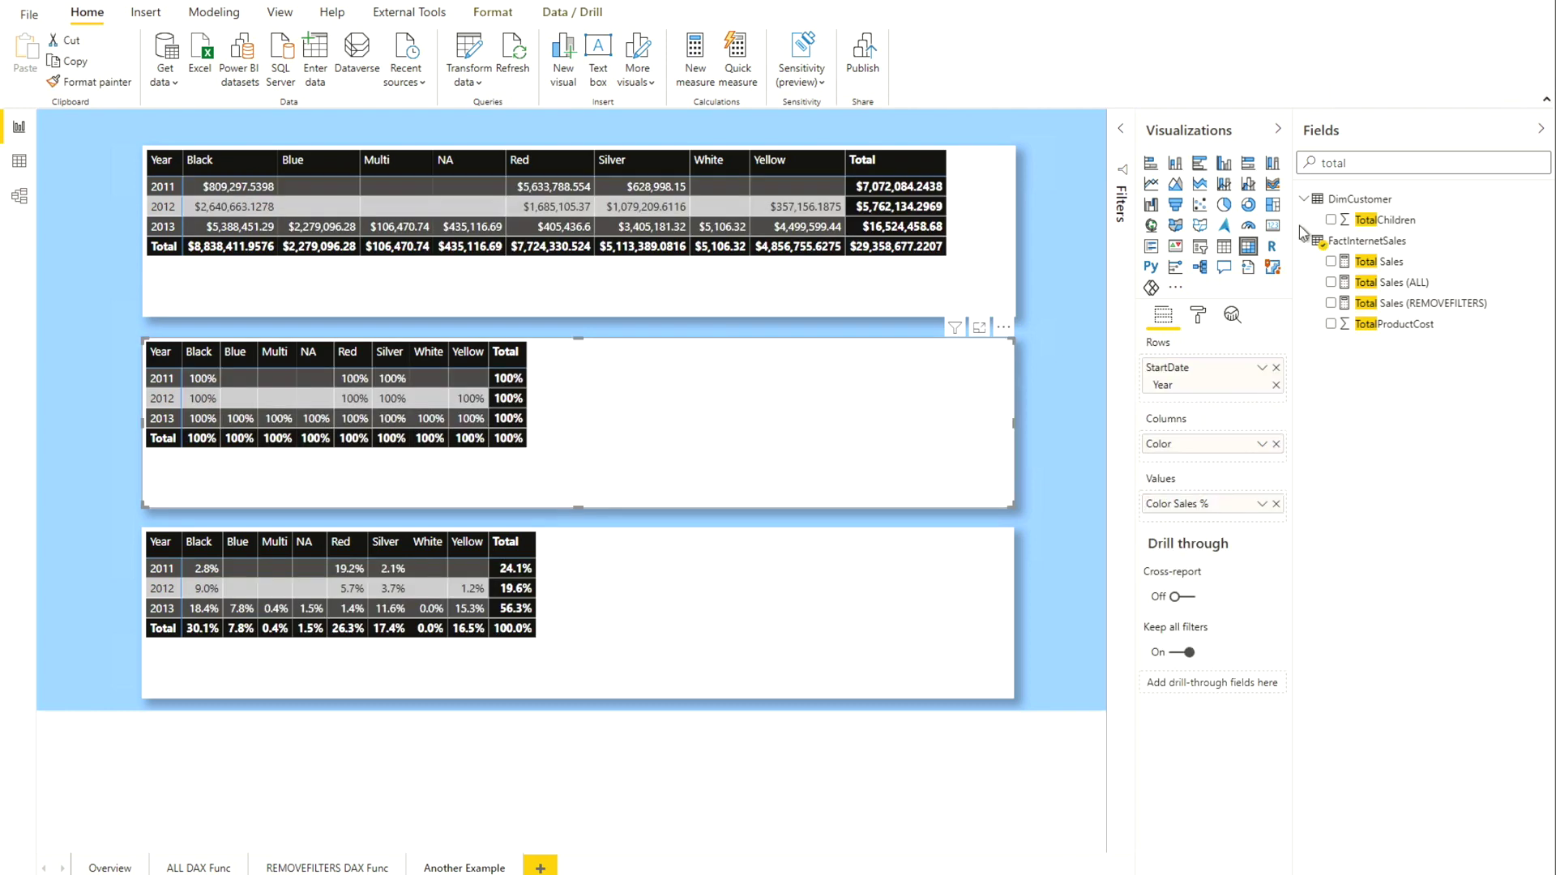
drag(1354, 163, 1313, 168)
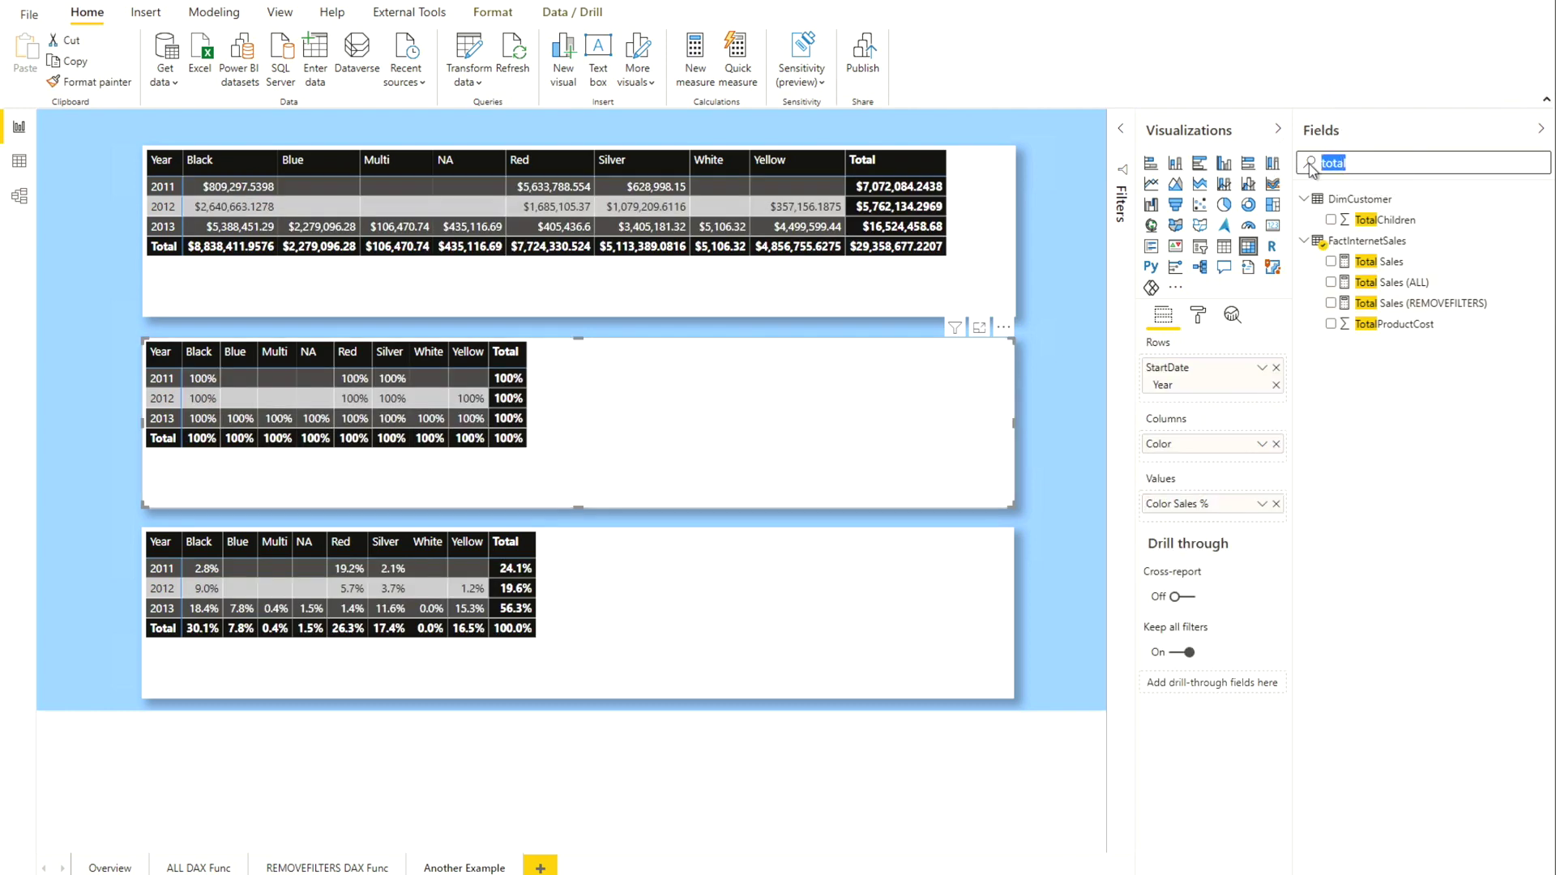
key(BackSpace)
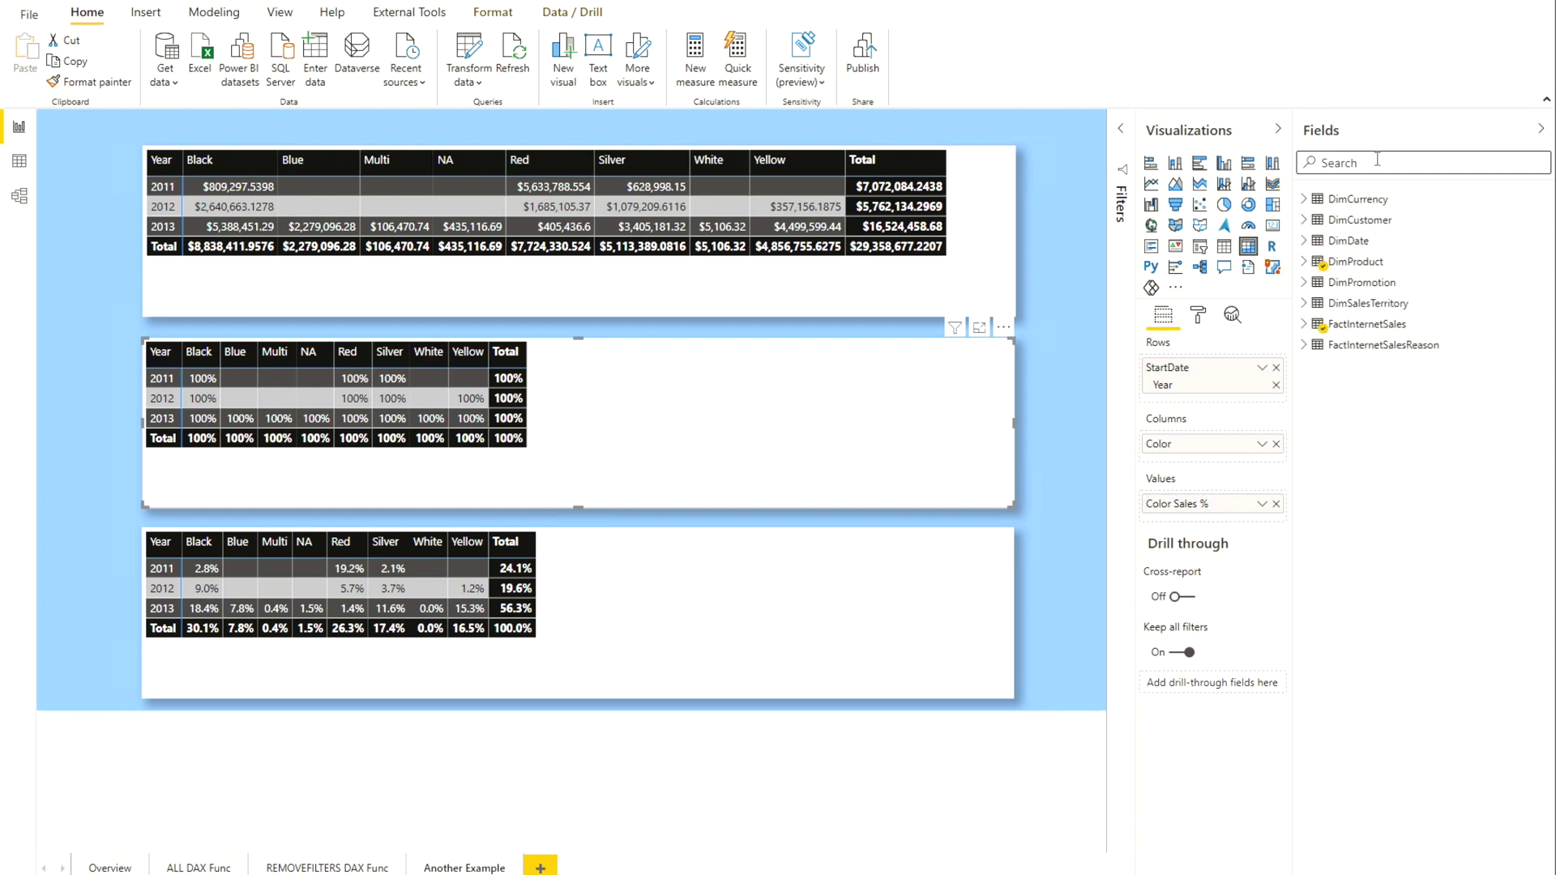
text(%)
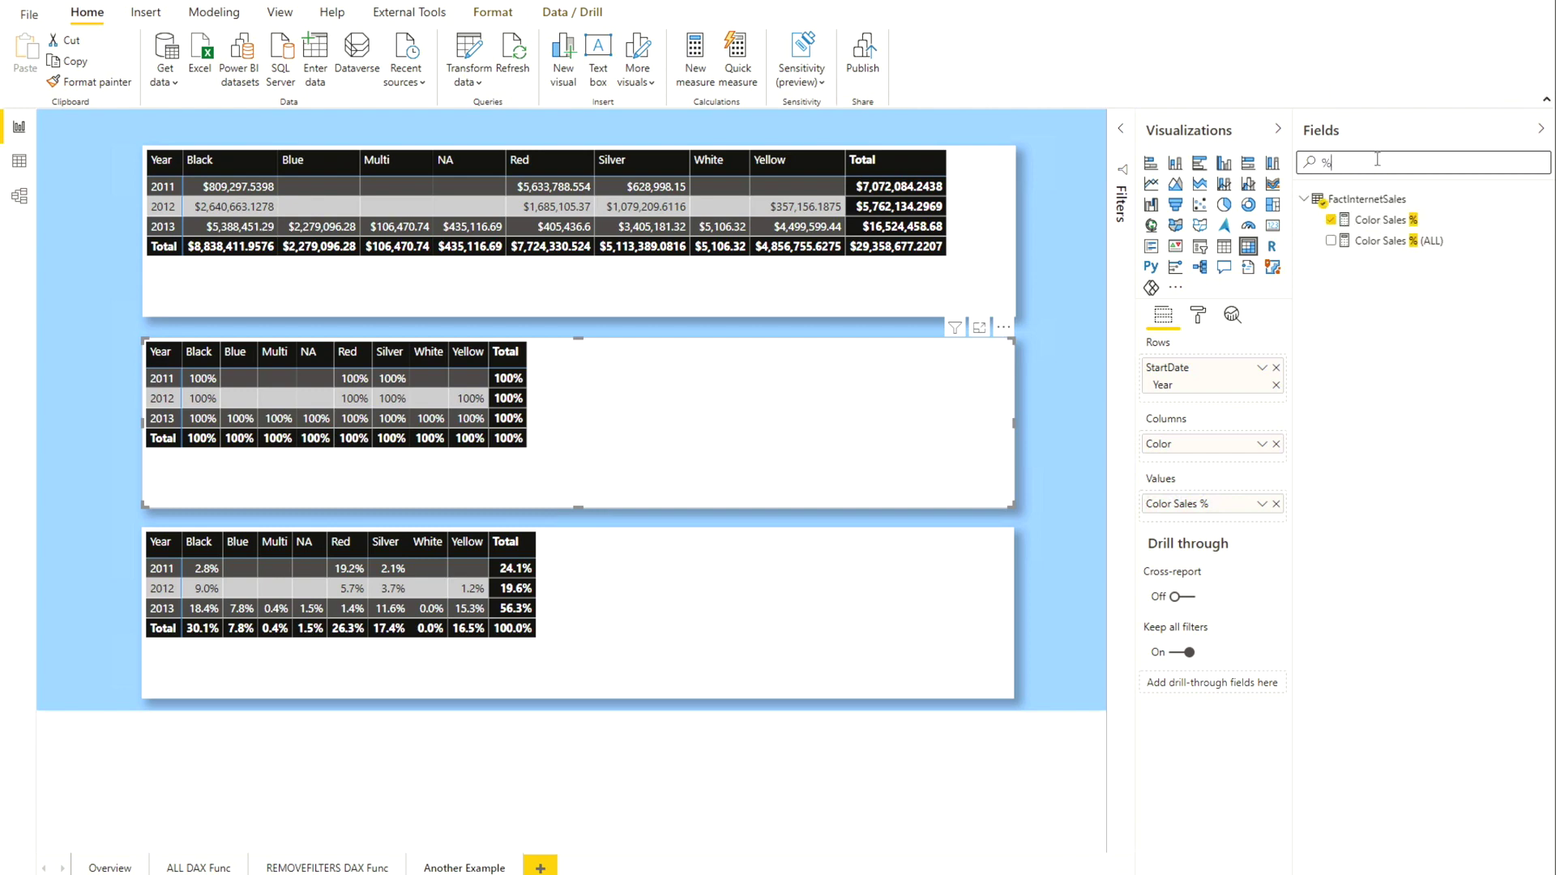
click(1383, 230)
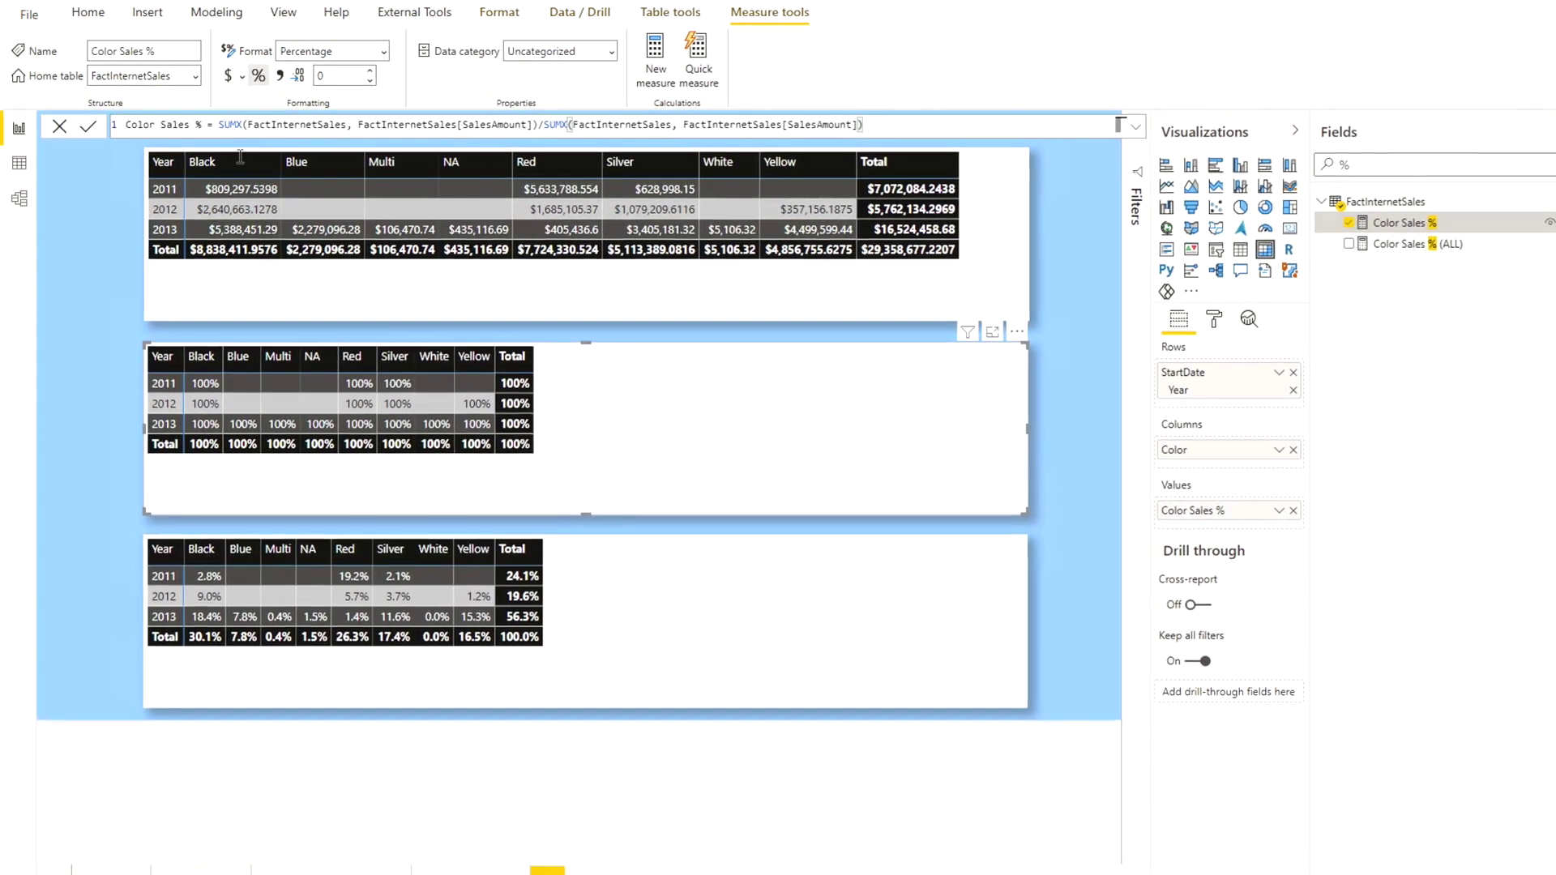
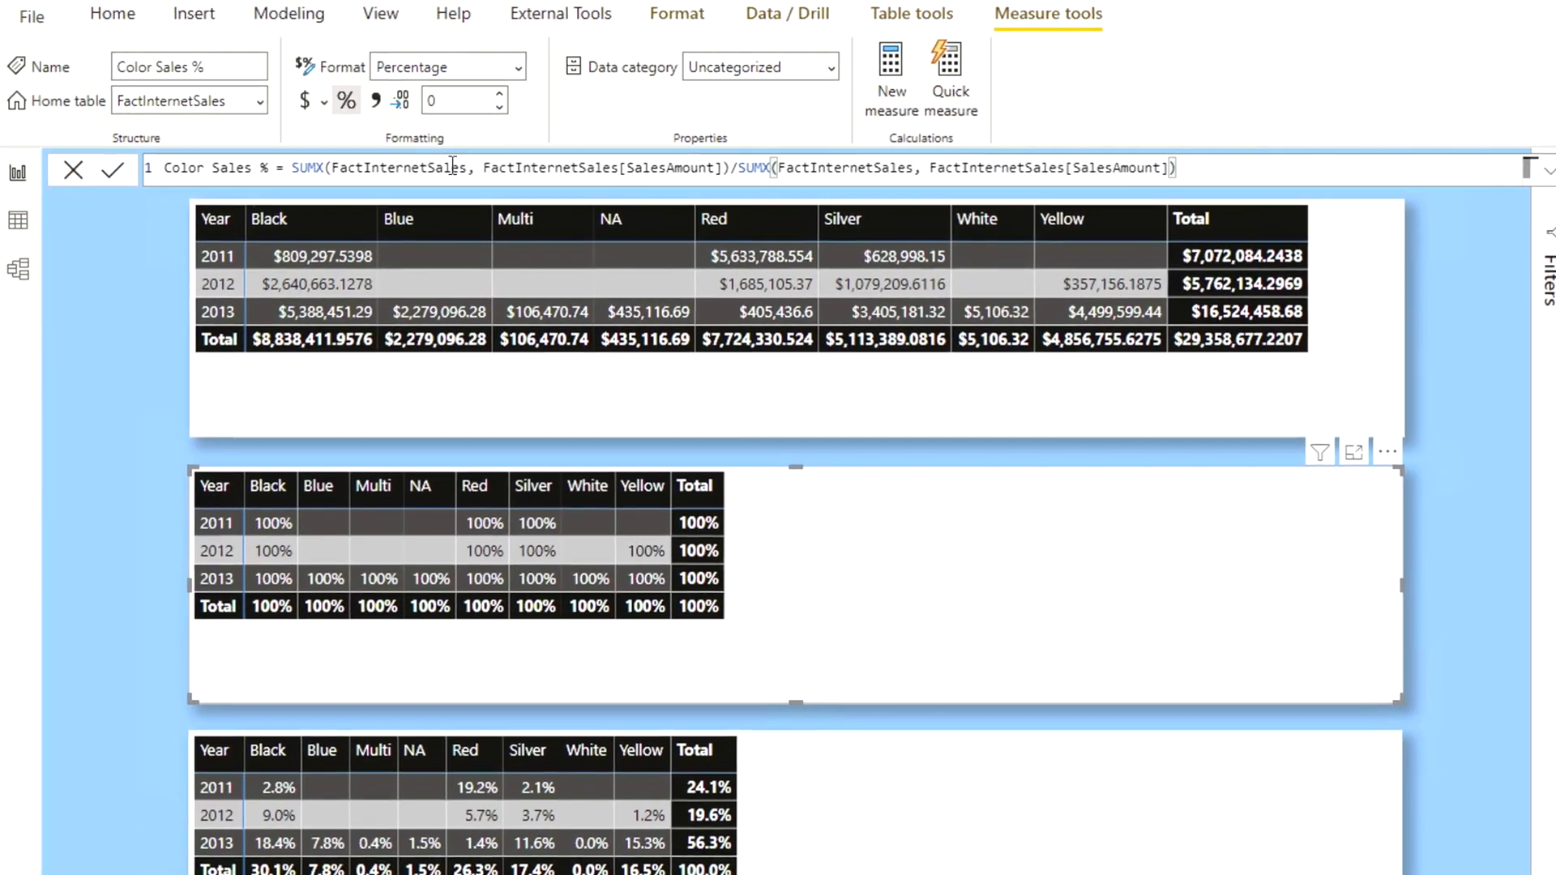
- Examine the SUMX numerator and denominator in the Color Sales % formula against the percentages in the second matrix
click(343, 172)
double_click(357, 174)
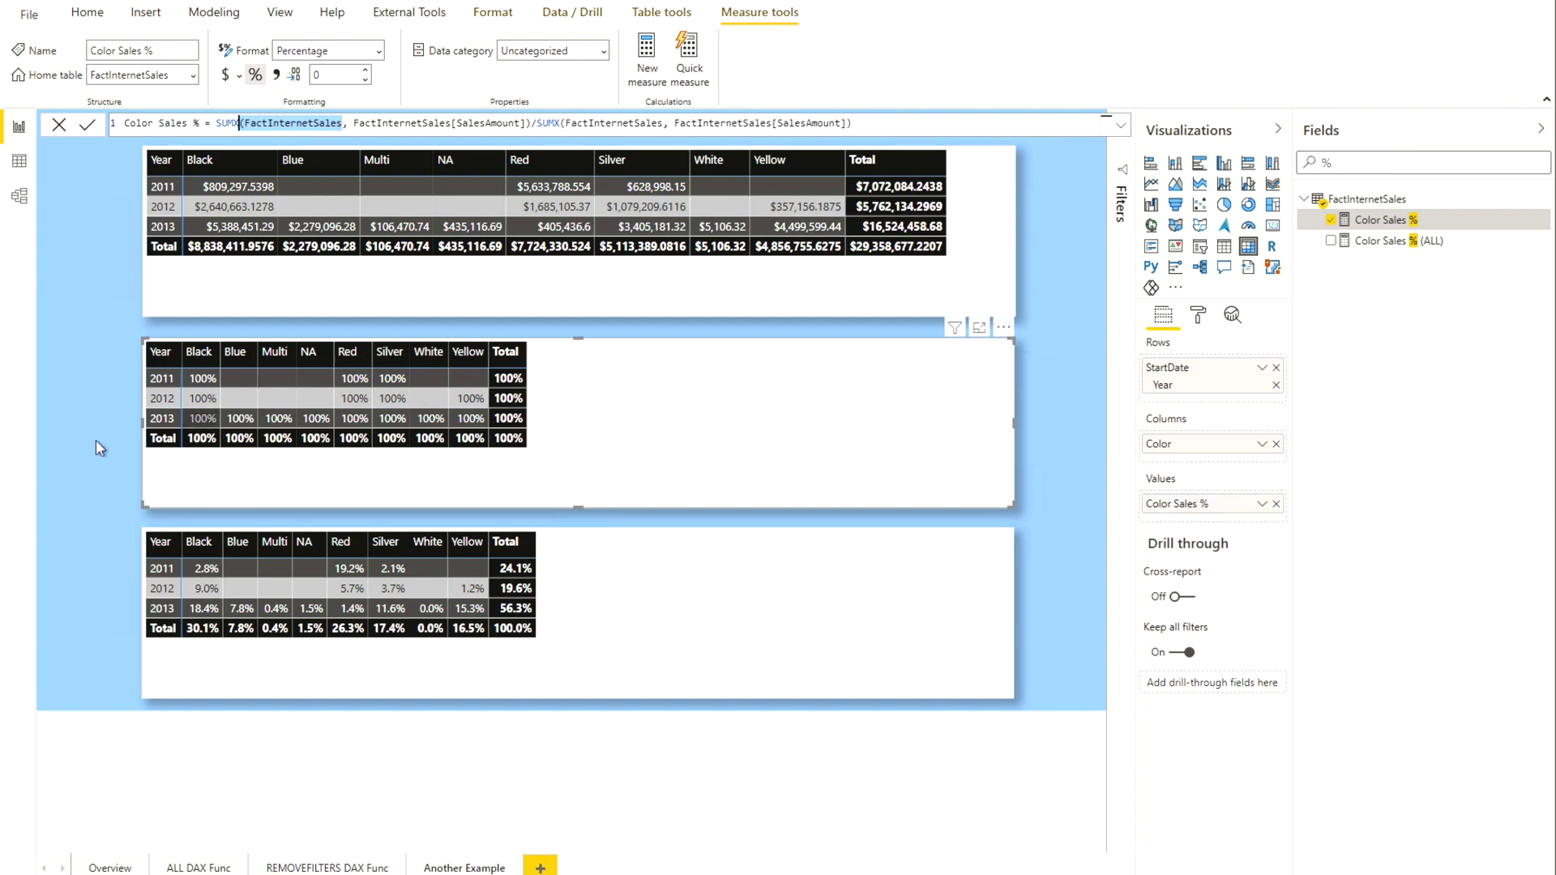
click(234, 389)
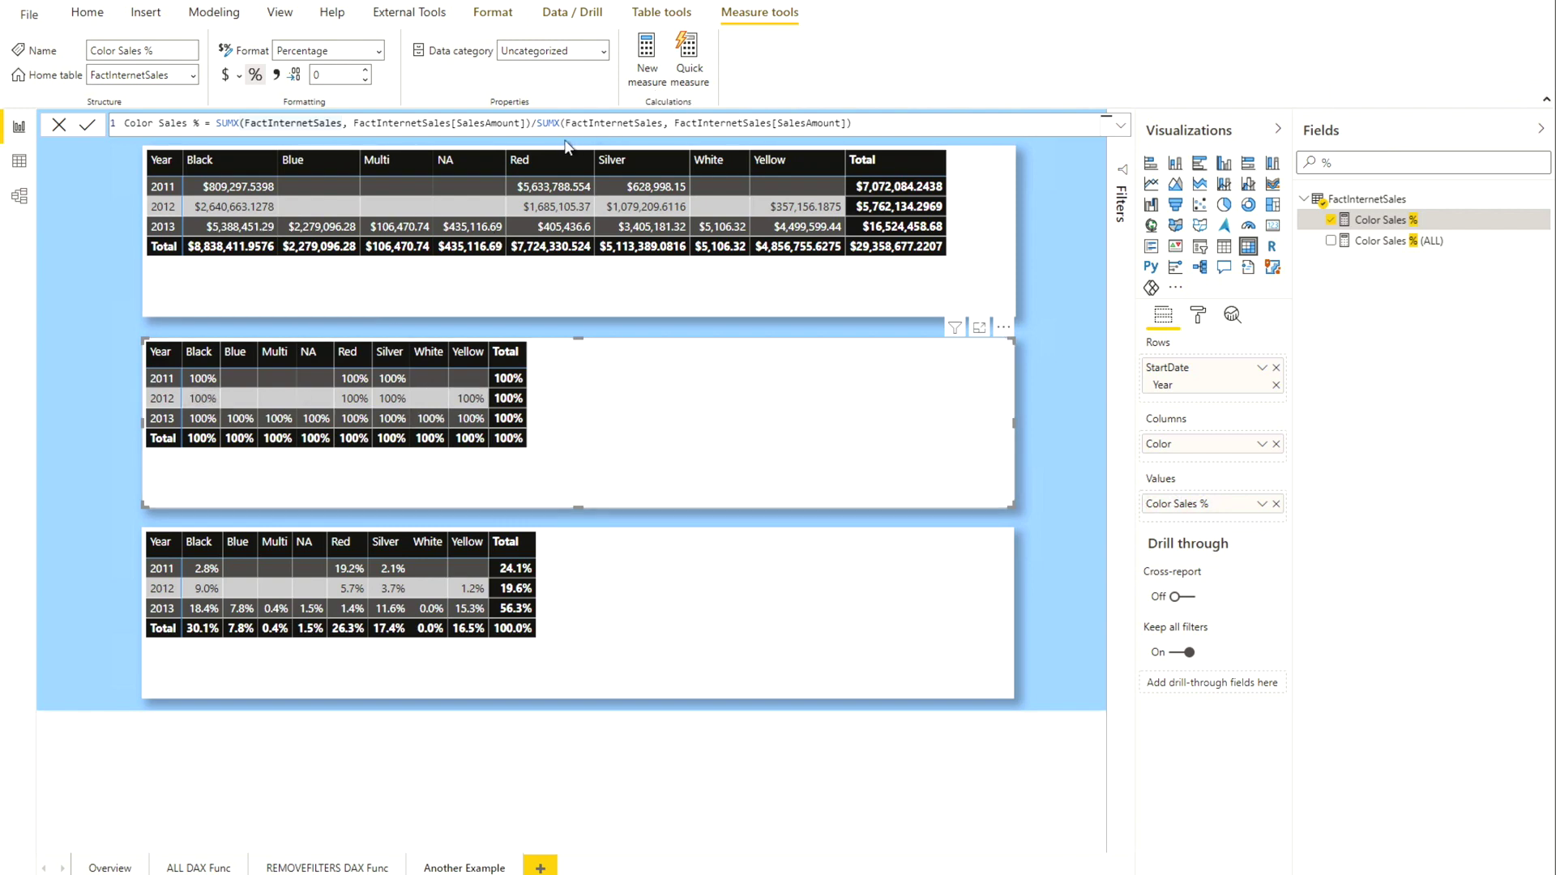
click(624, 116)
drag(537, 123, 852, 124)
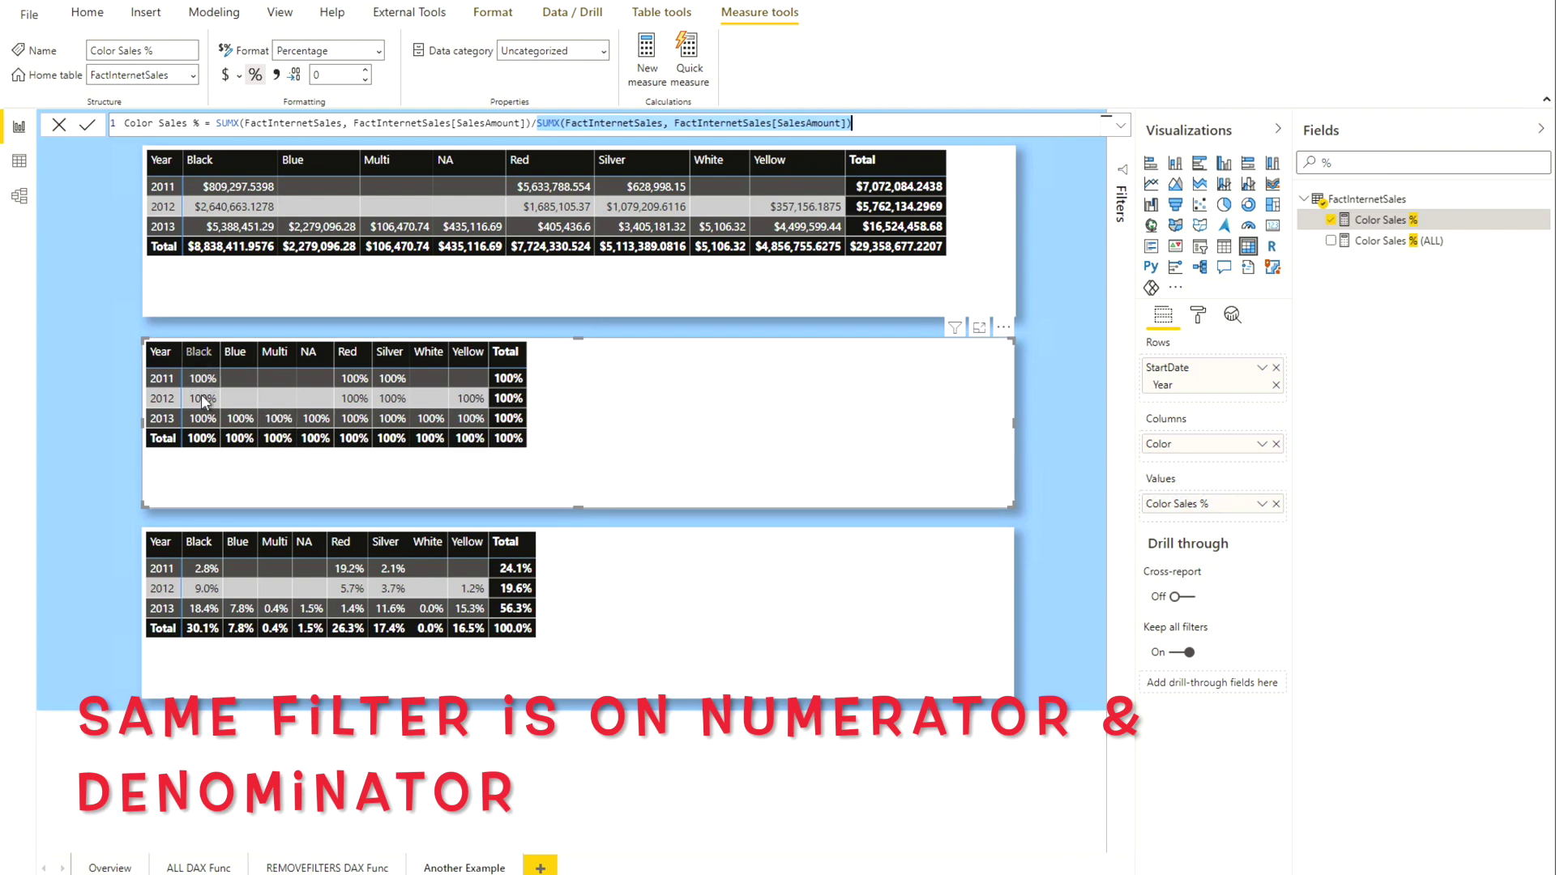
mouse_move(206, 406)
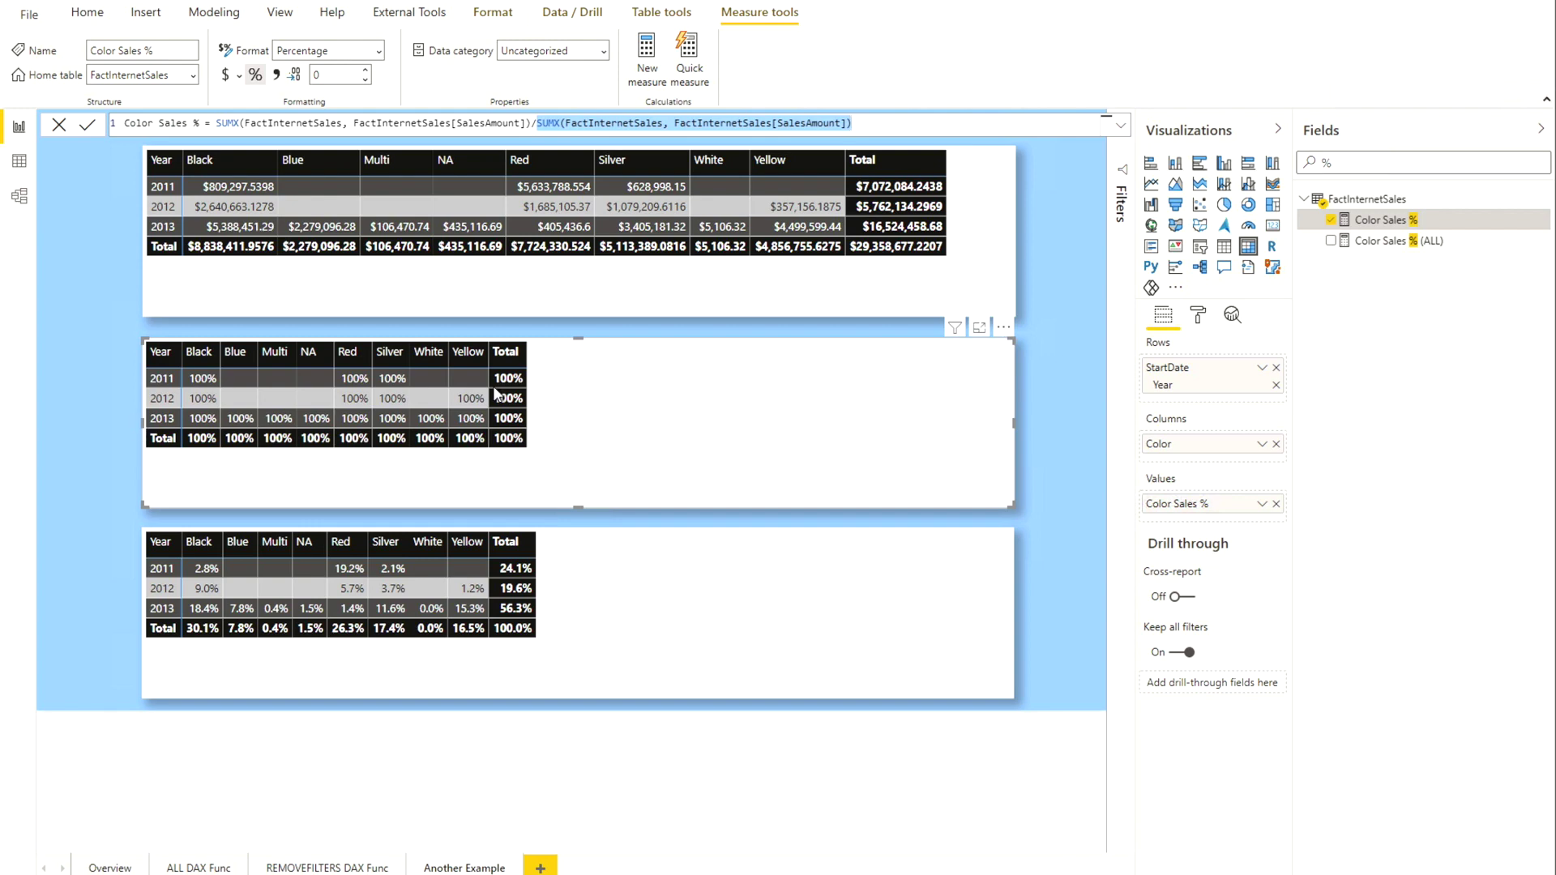
- View the DAX formula of the Color Sales % (ALL) measure for comparison with Color Sales %
click(1387, 244)
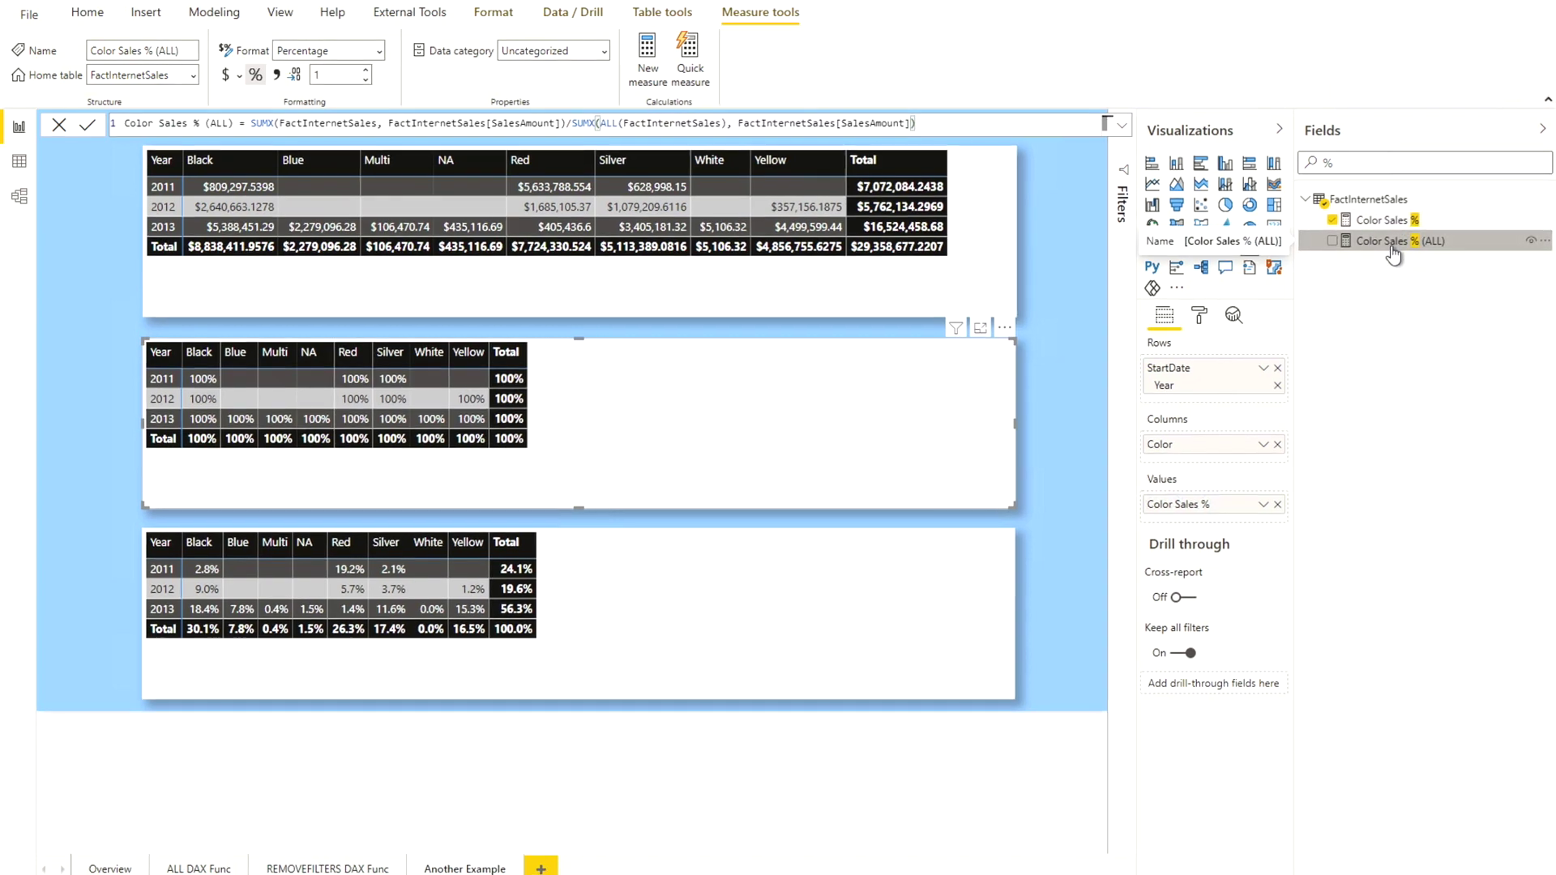
- Examine the ALL(FactInternetSales) part of the Color Sales % (ALL) denominator, and inspect which fields build the third matrix
click(602, 132)
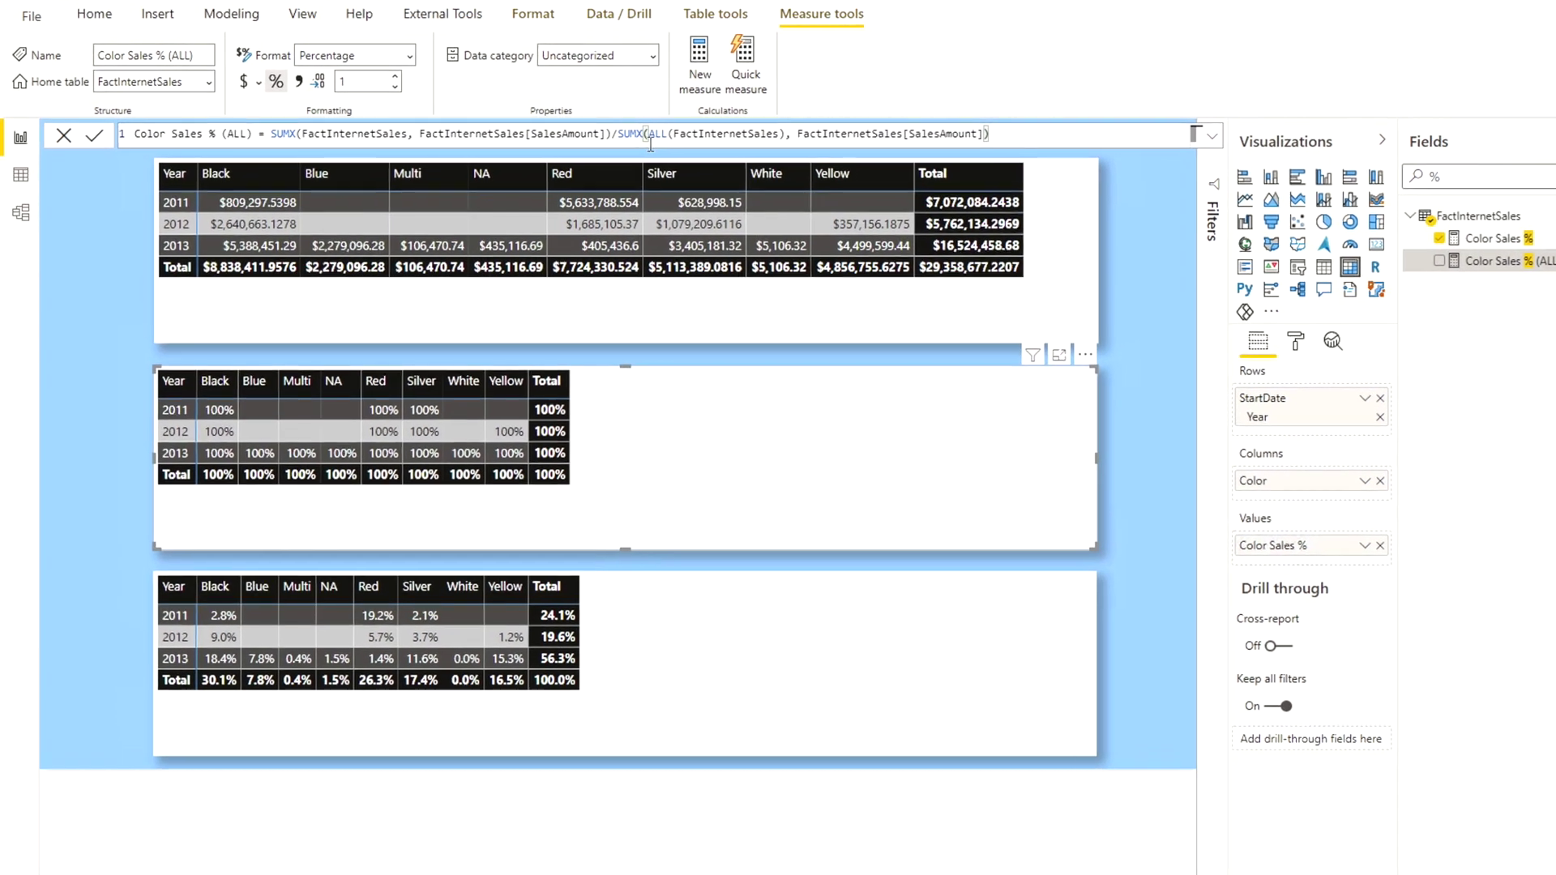
double_click(656, 133)
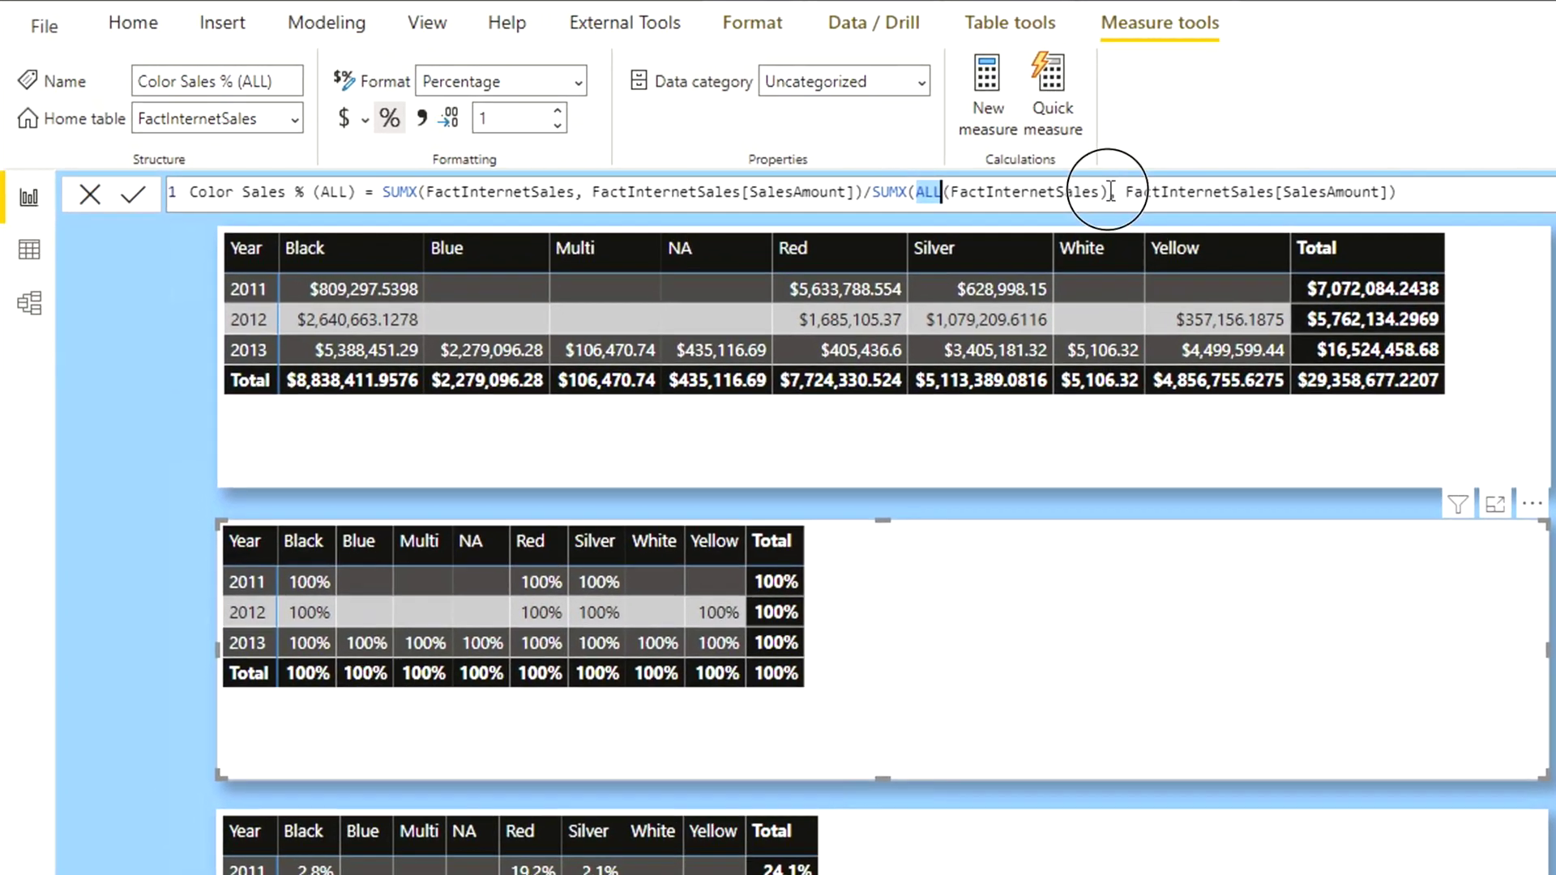
drag(1111, 192, 922, 197)
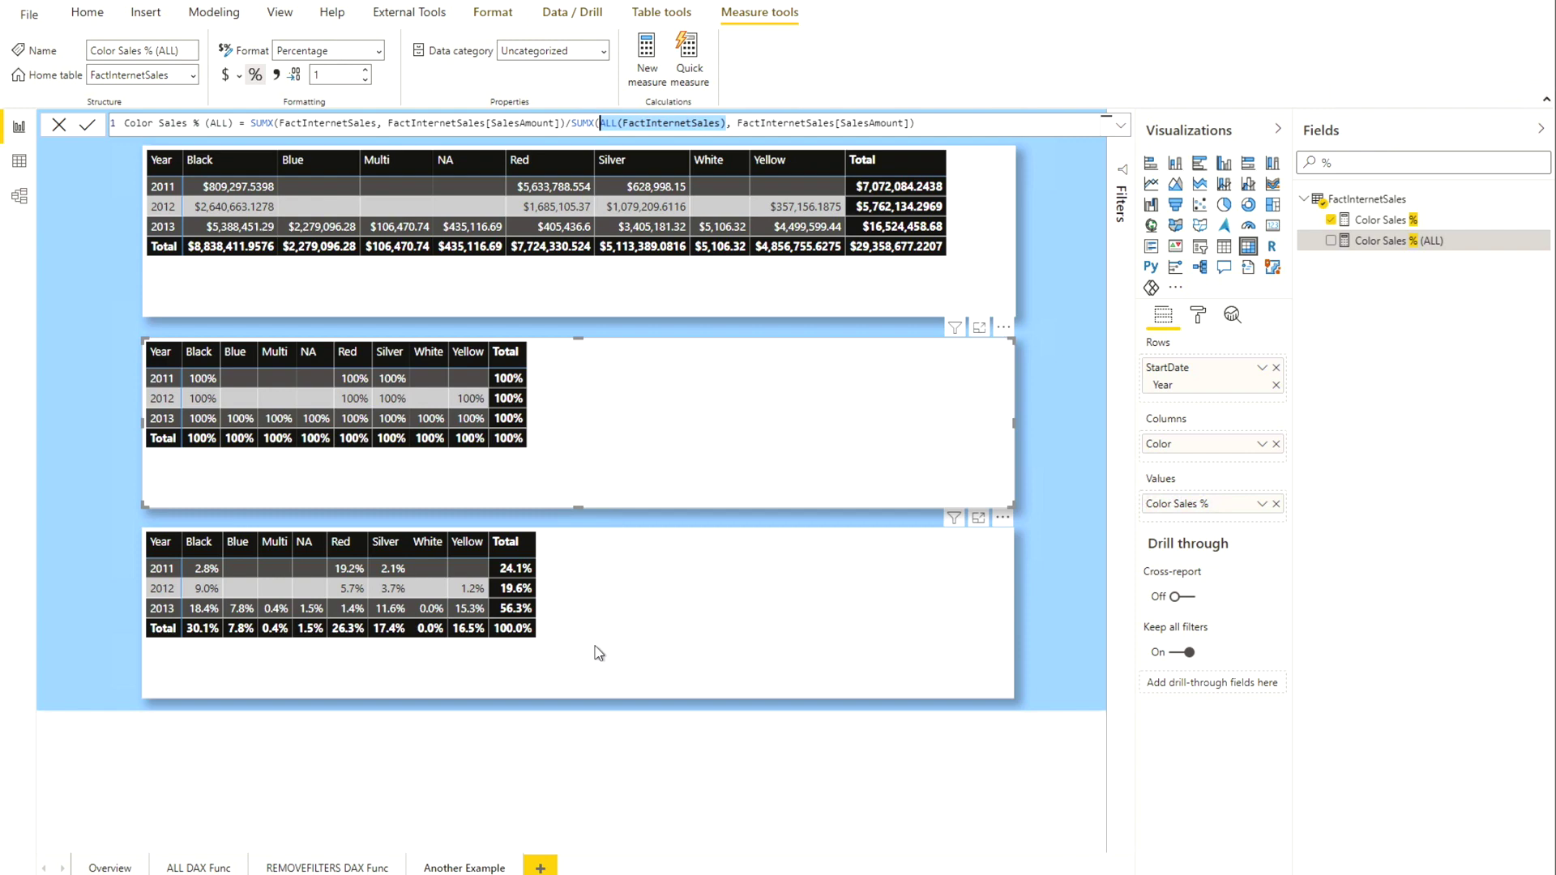
click(600, 653)
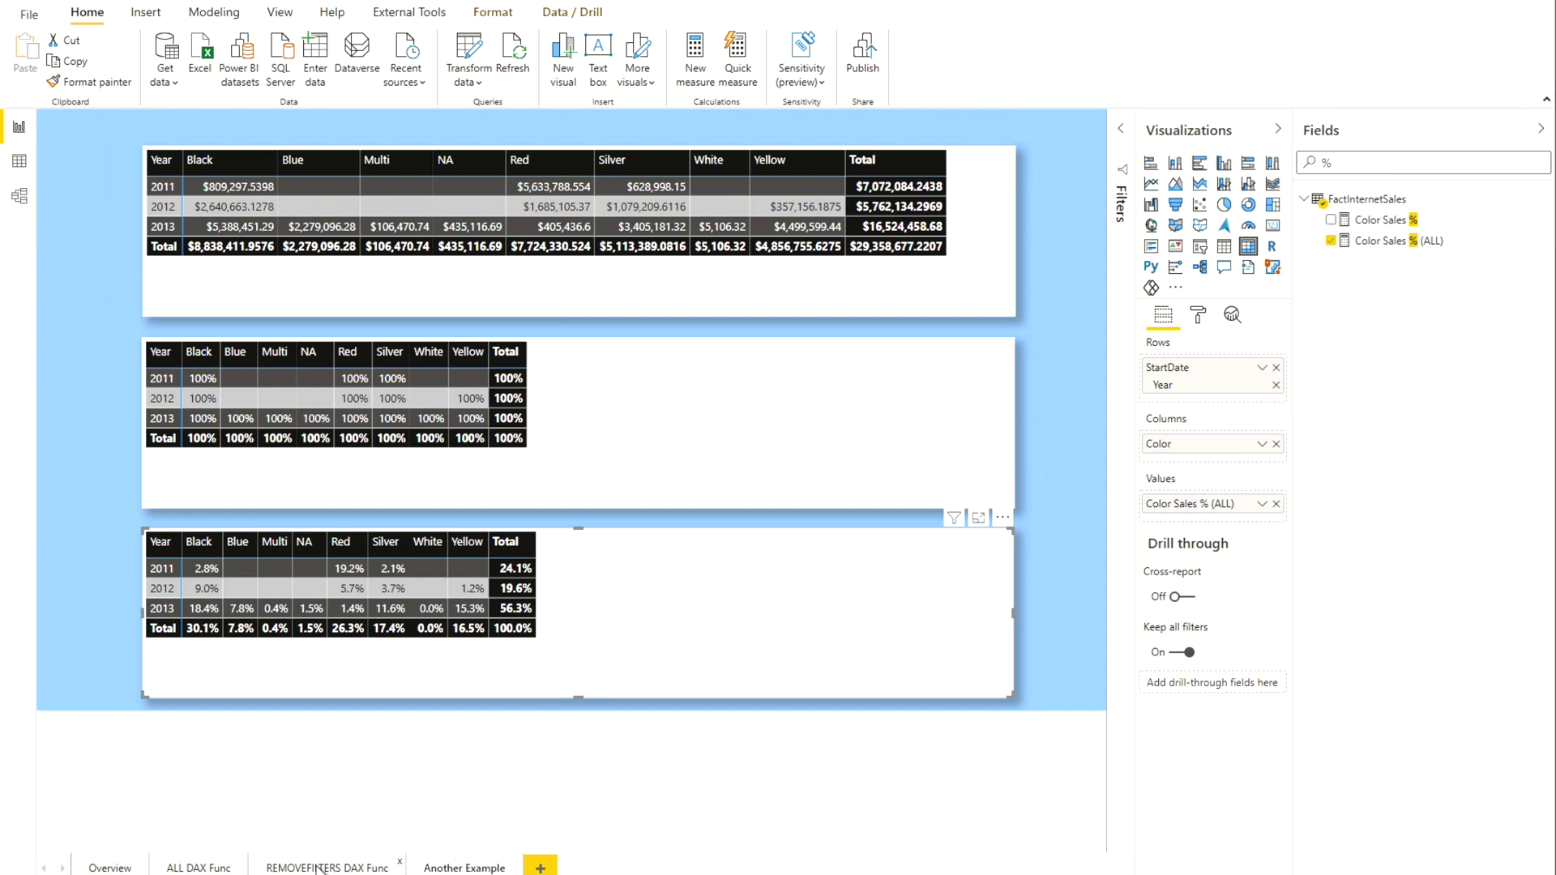
- On the REMOVEFILTERS DAX Func page, check the Total Sales (REMOVEFILTERS) card's field and filter Country to Australia
click(318, 868)
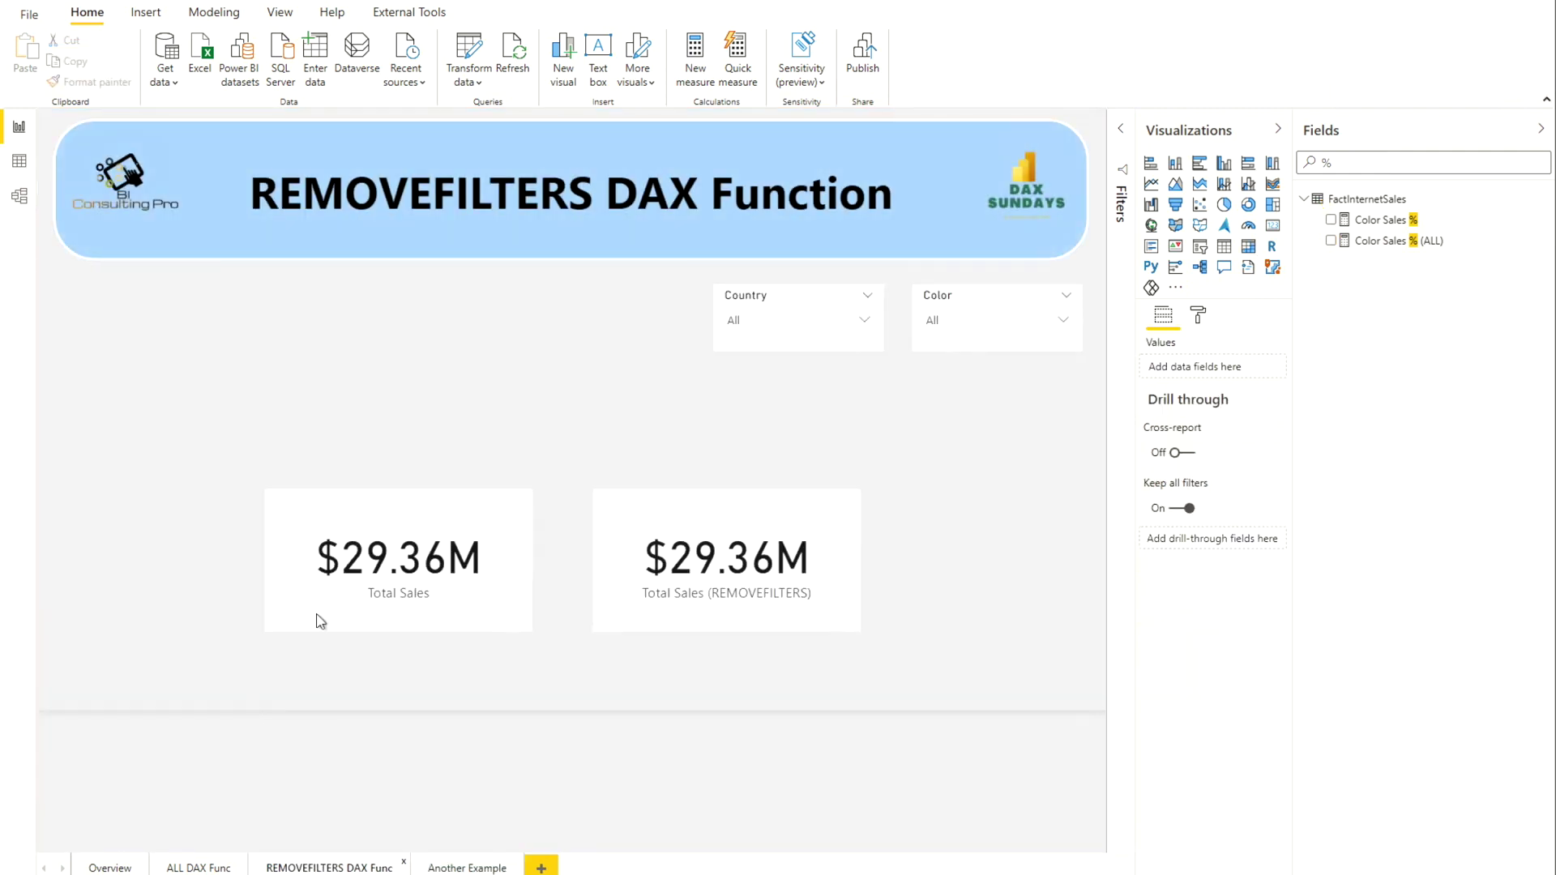
click(671, 615)
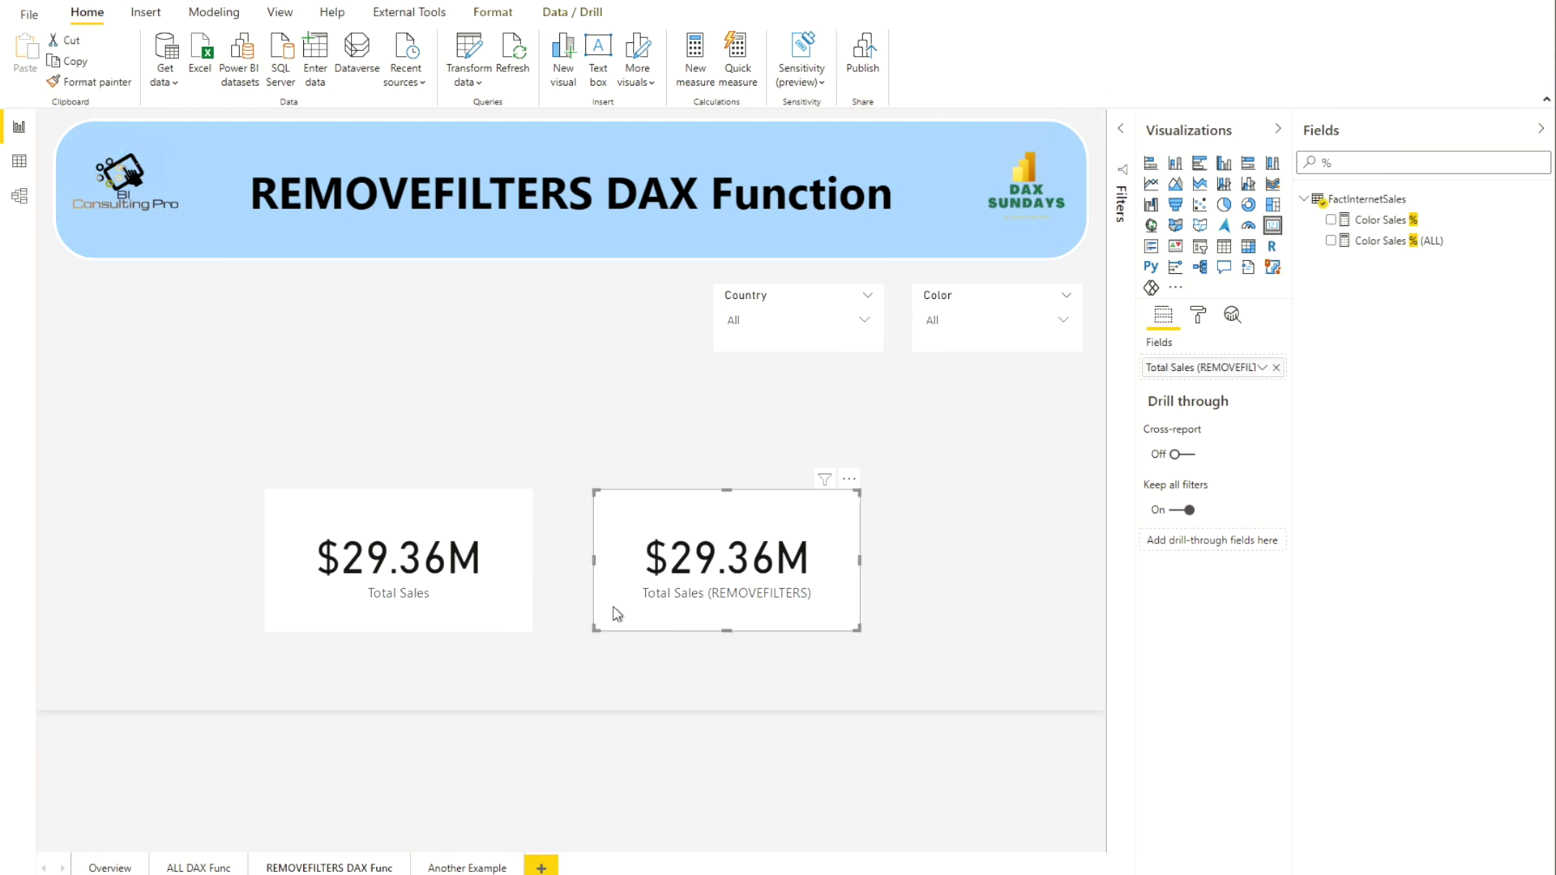
click(810, 325)
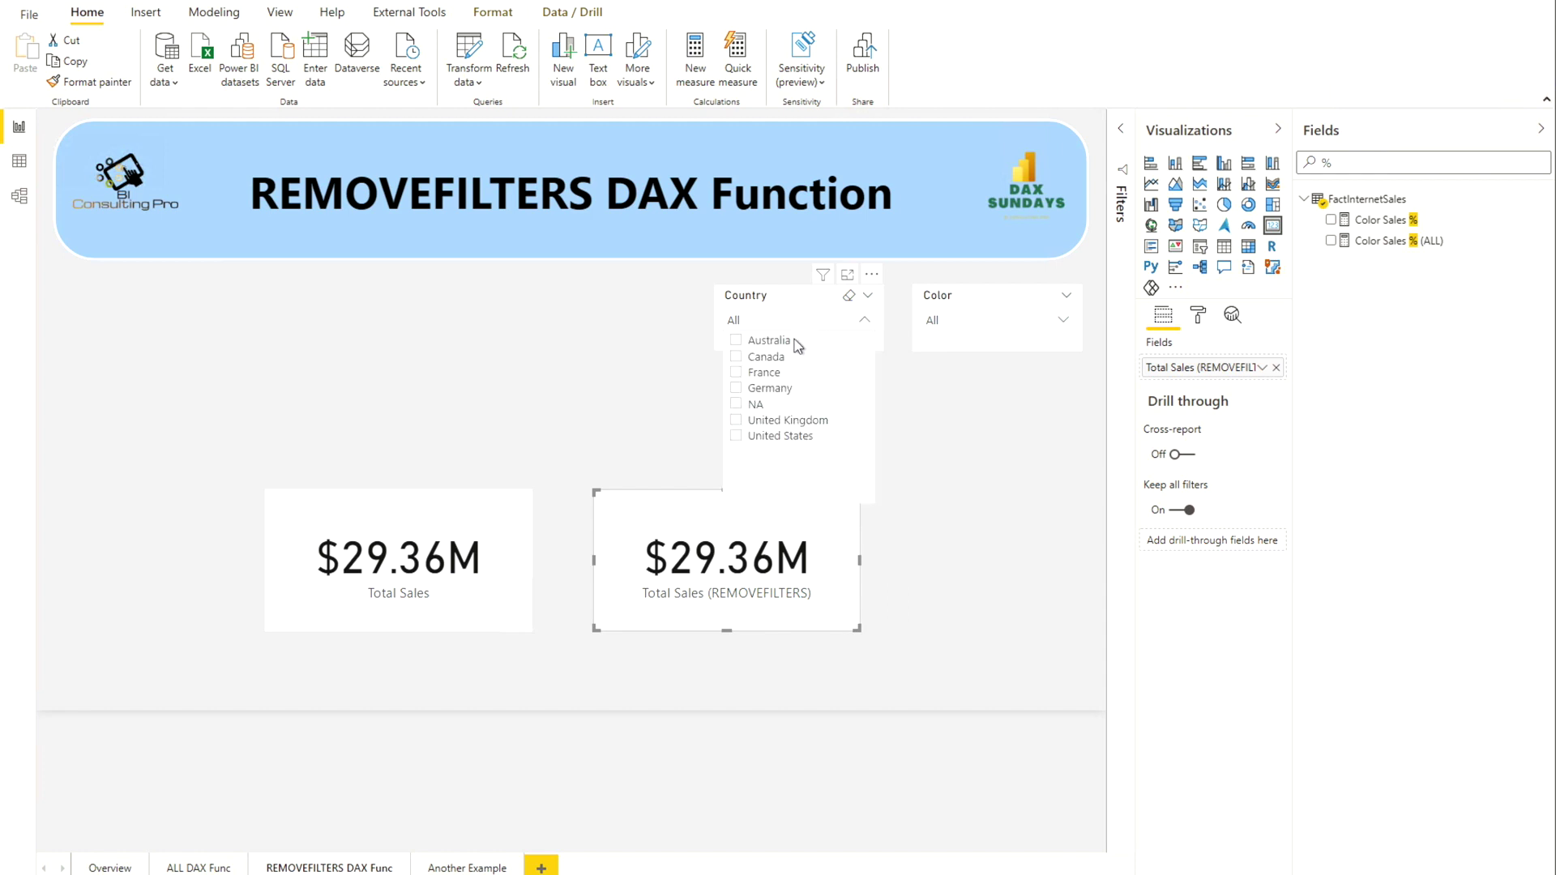
click(775, 342)
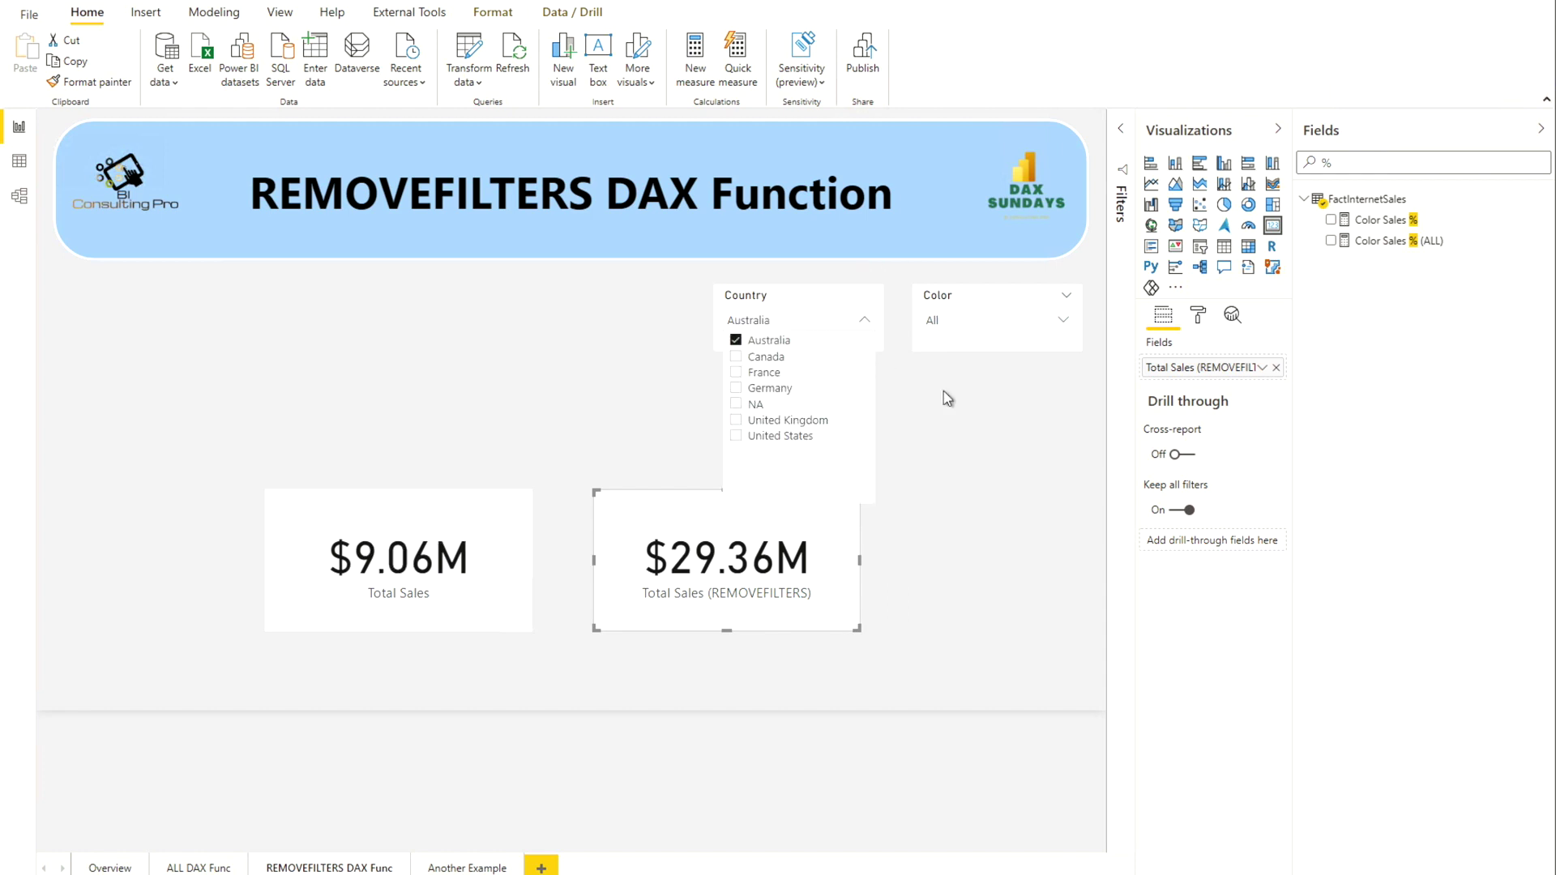
- Filter the Color slicer to both NA and Silver
click(956, 322)
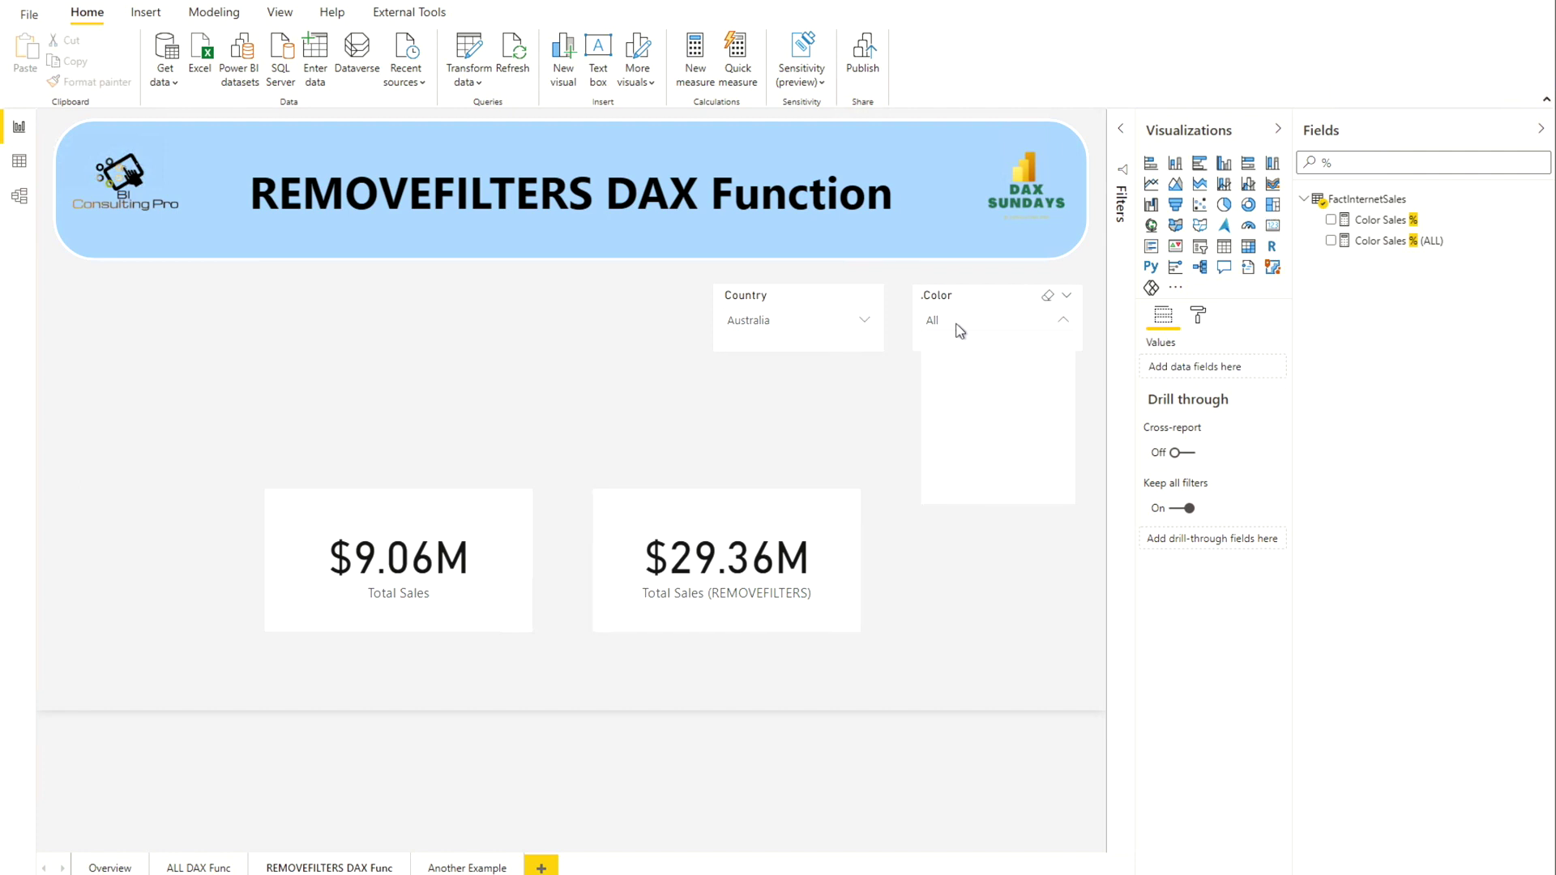
click(963, 323)
click(963, 322)
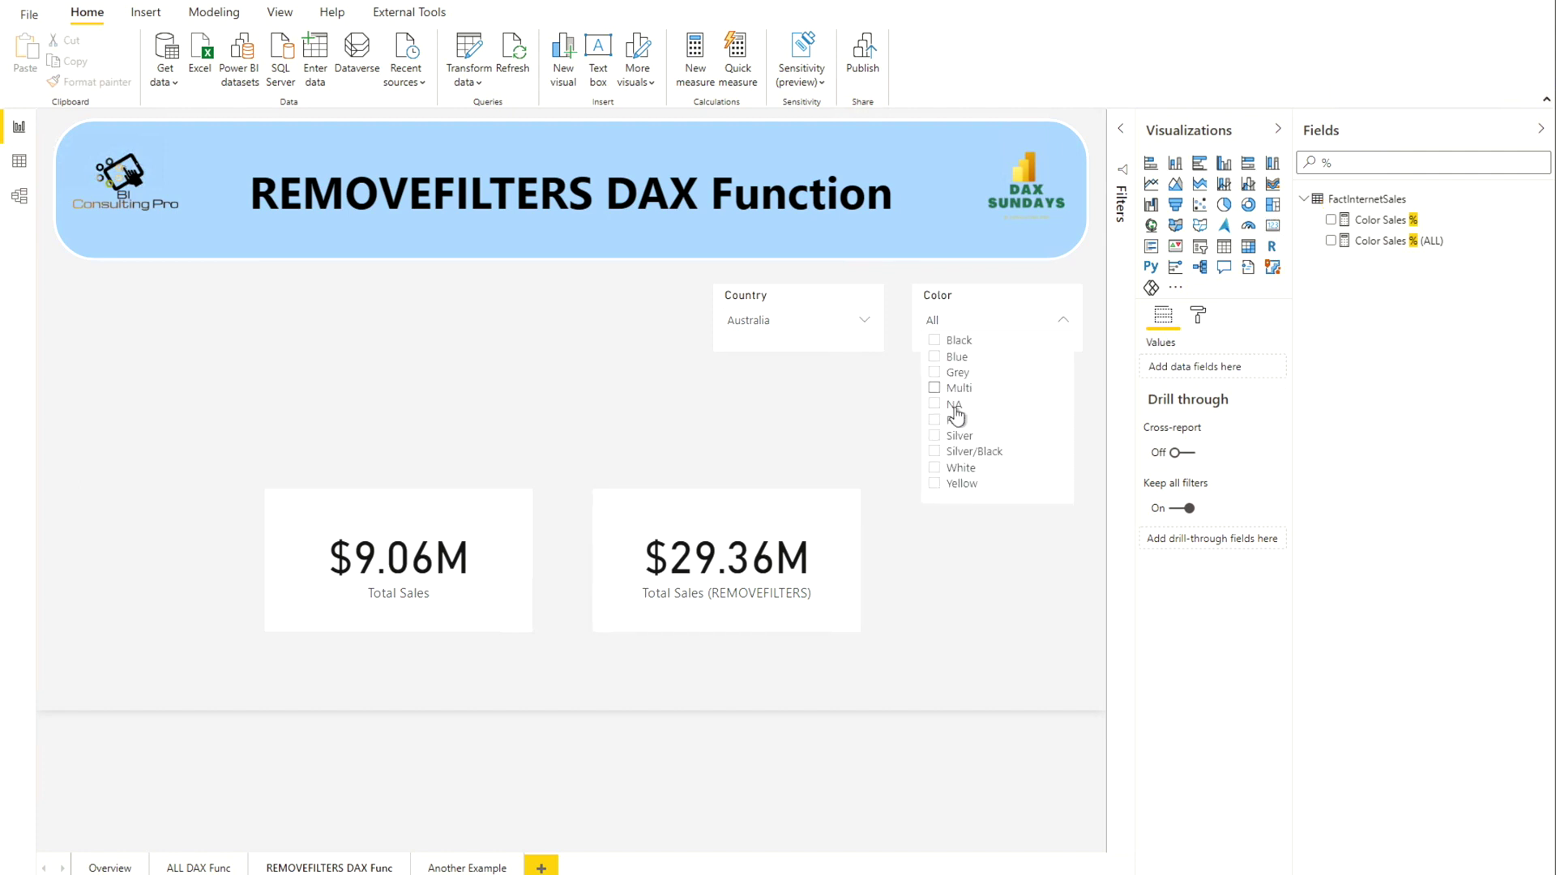
click(954, 409)
ctrl+click(945, 435)
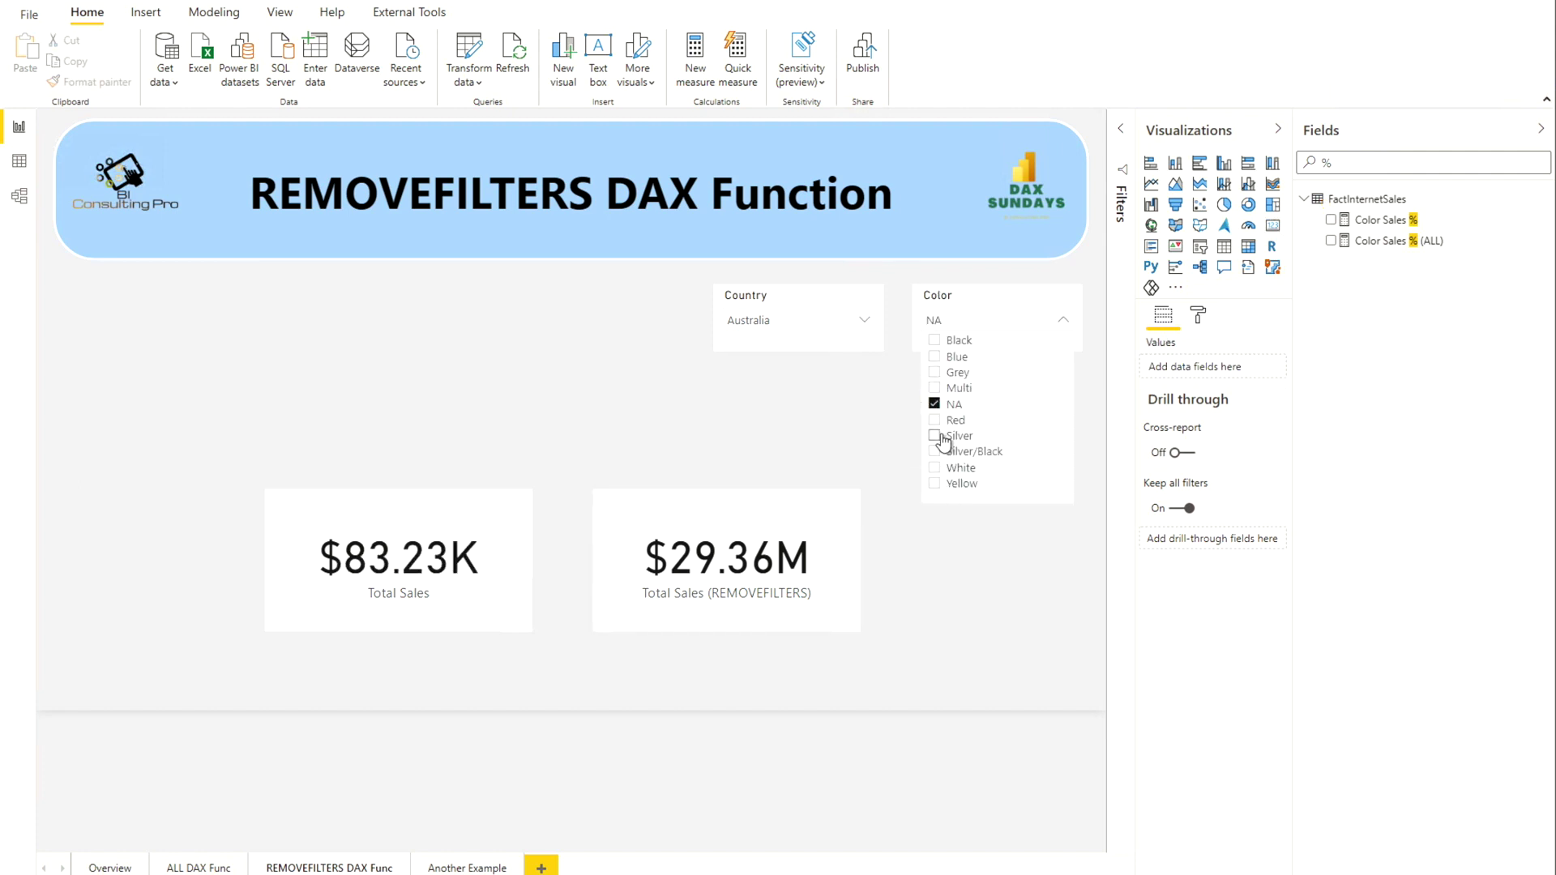
click(955, 543)
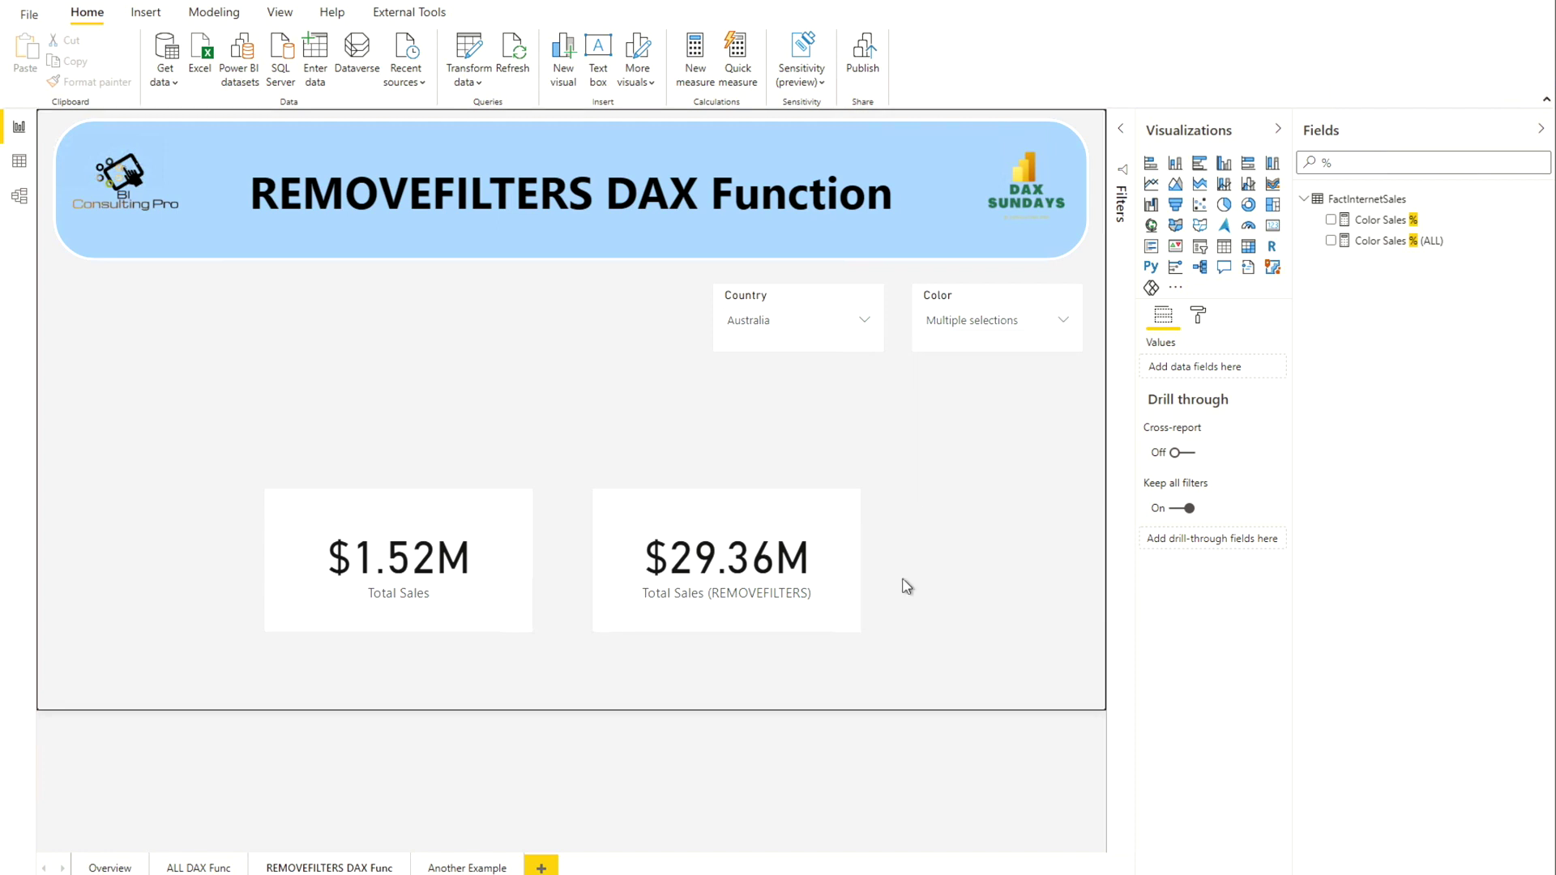
- Search the model fields for "total" and view the formula of the Total Sales (REMOVEFILTERS) measure
double_click(1300, 155)
text(total)
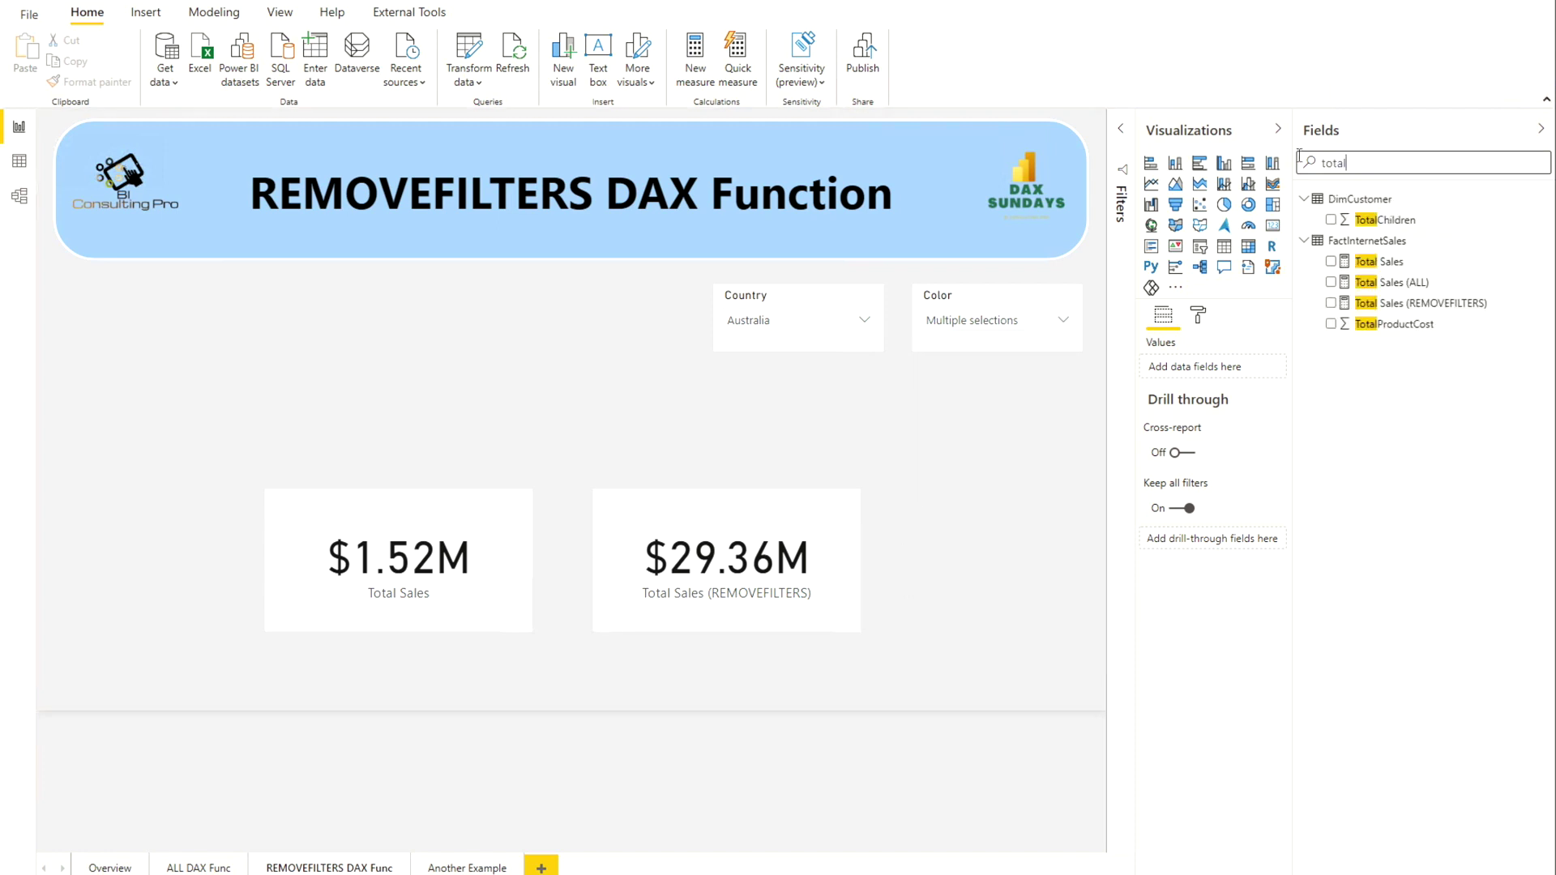
click(1441, 305)
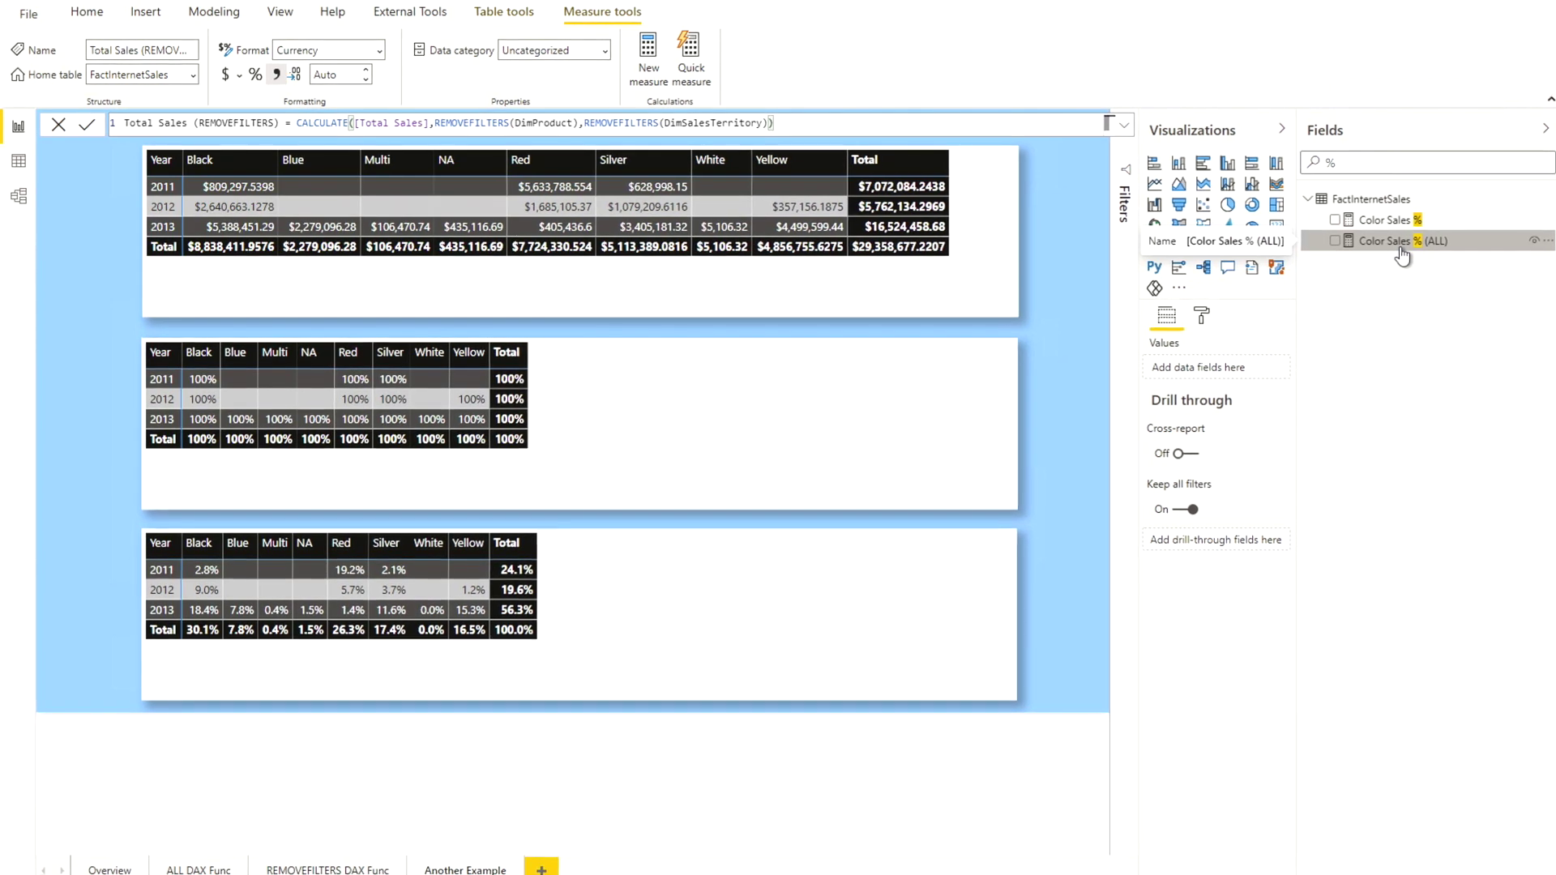
- Open the Color Sales % (ALL) formula and try to replace ALL in its denominator with REMOVEFILTERS, entering "REMOVE"
click(1414, 241)
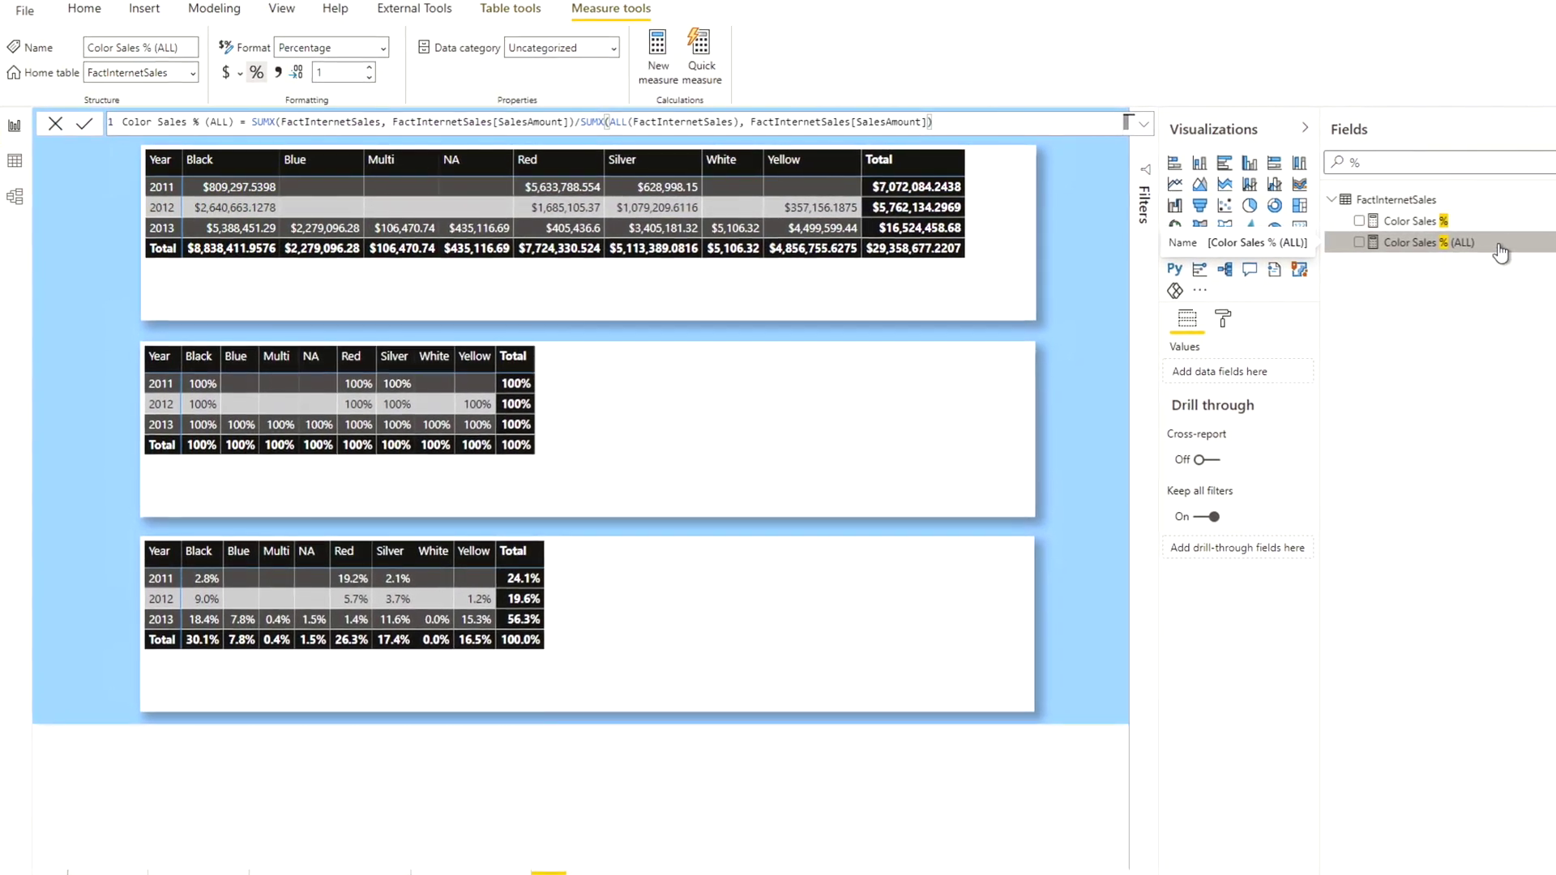
double_click(640, 119)
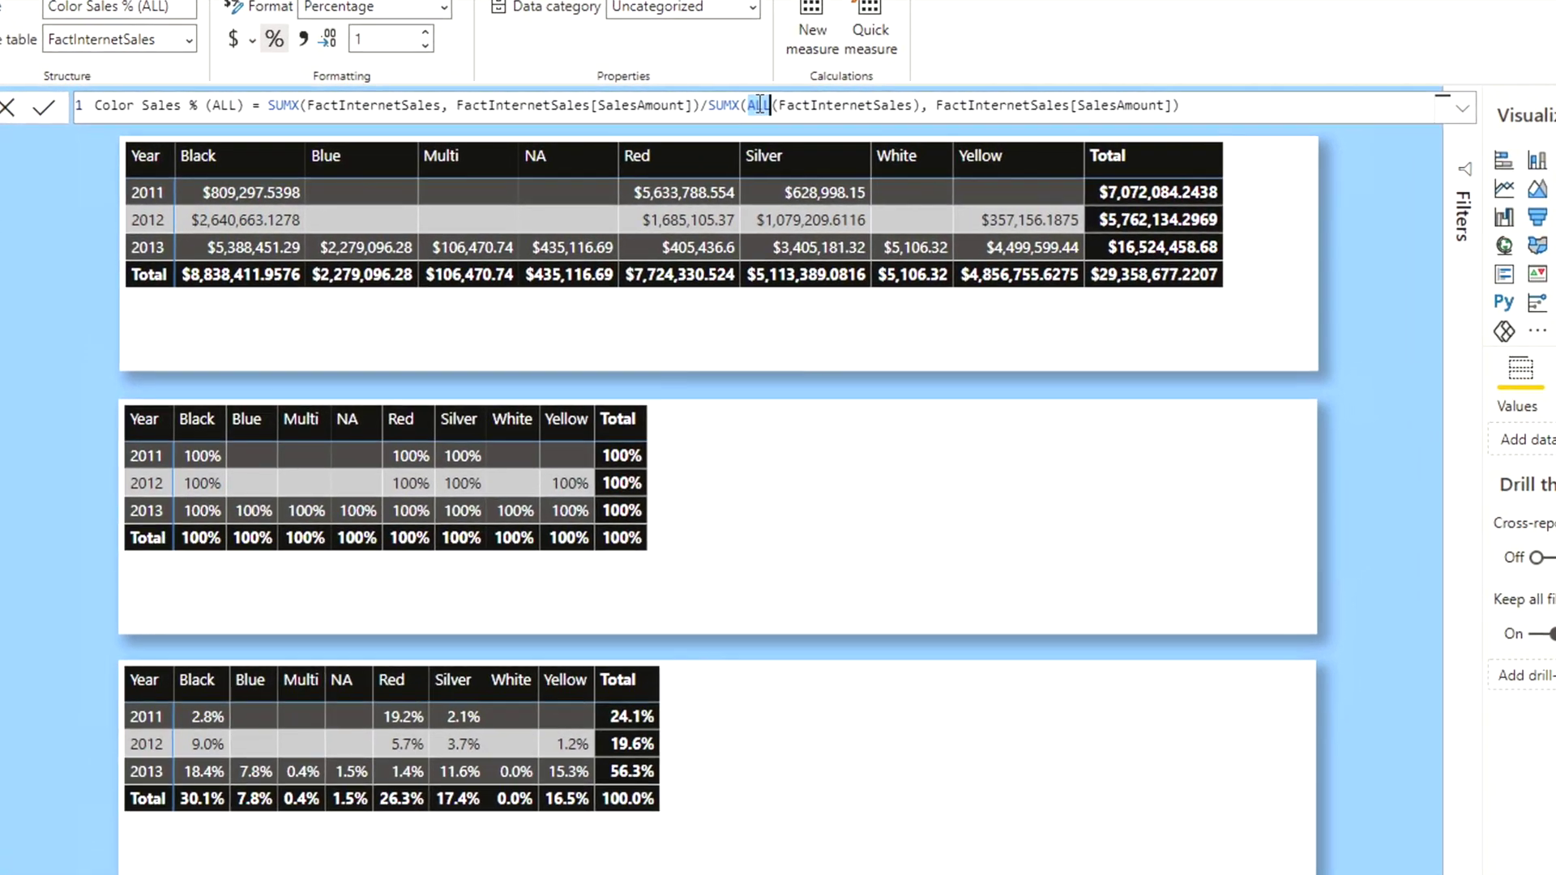
text(REMOVE)
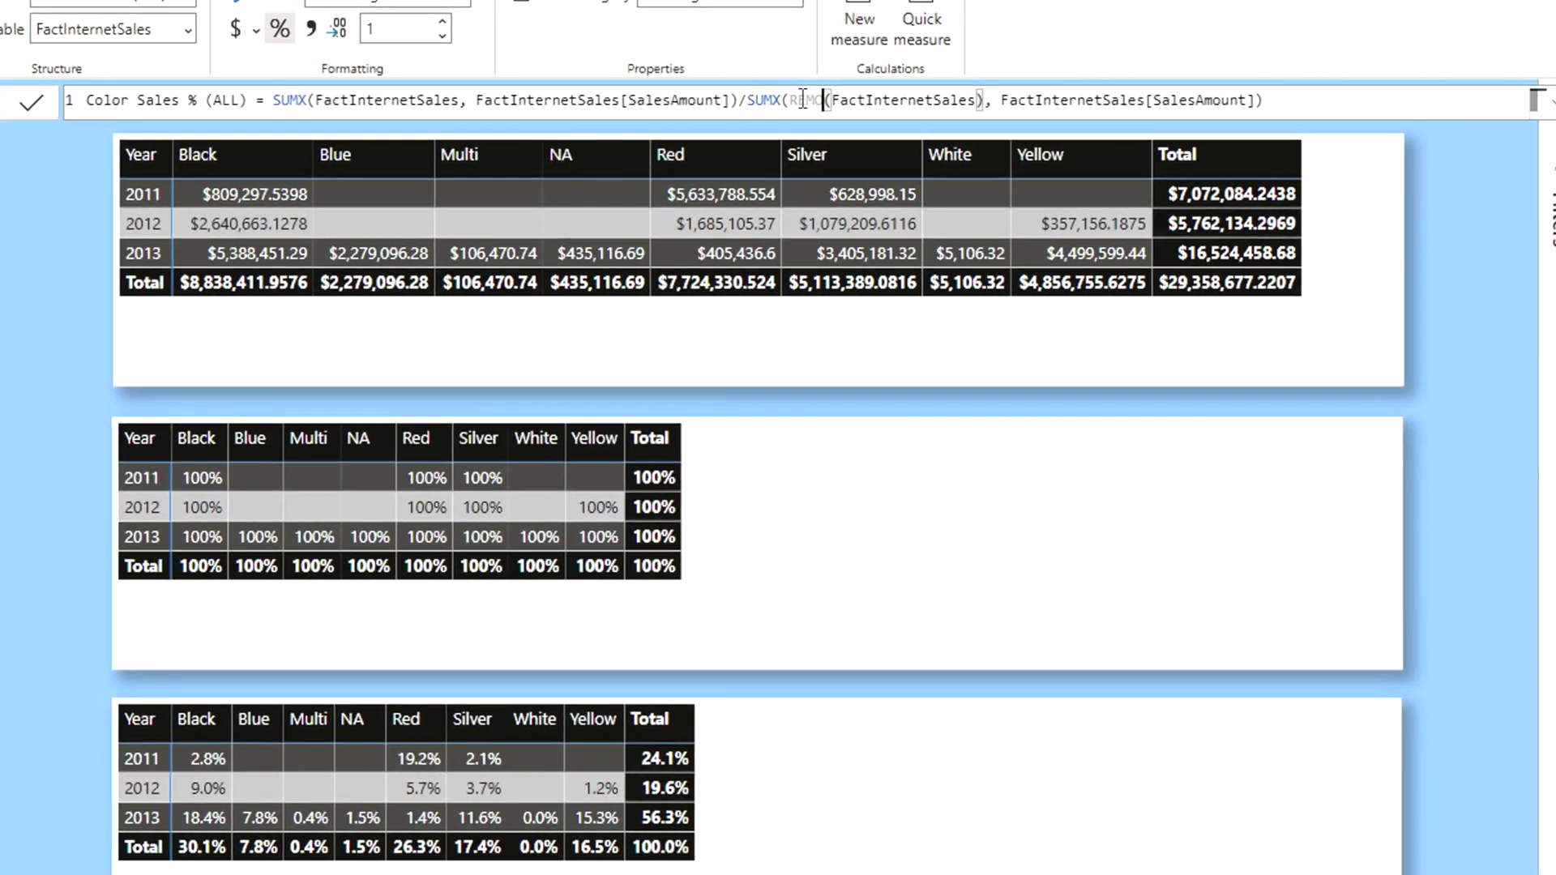
- Clear the REMOVE text, check the function suggestions for "R", and restore ALL around FactInternetSales in the denominator
key(BackSpace)
key(BackSpace)
key(BackSpace)
key(BackSpace)
key(BackSpace)
key(BackSpace)
text(R)
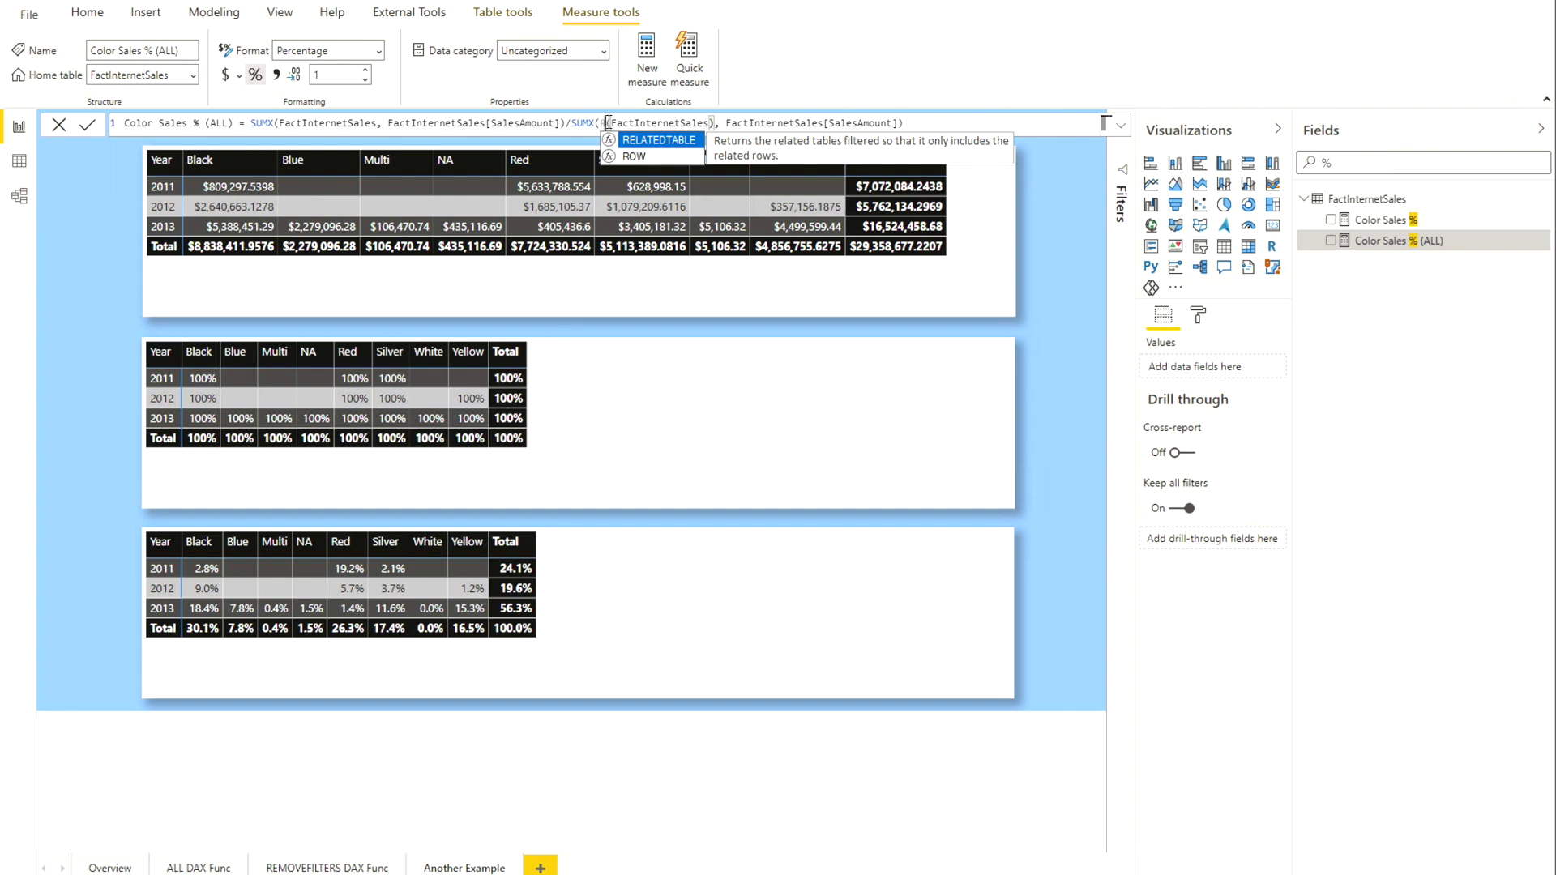
text(ALL()
click(974, 126)
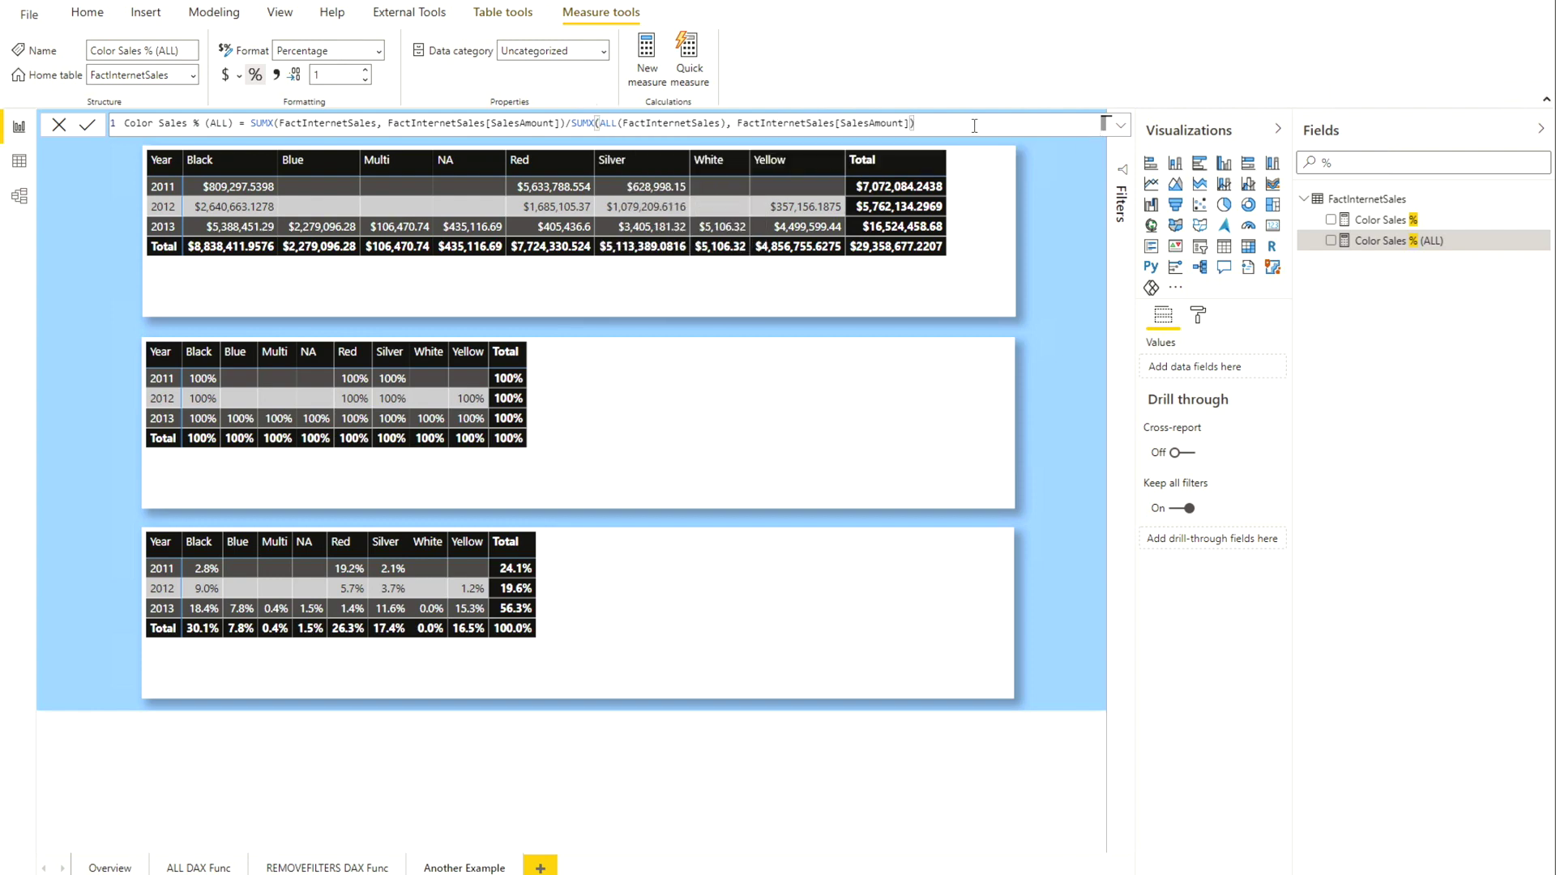